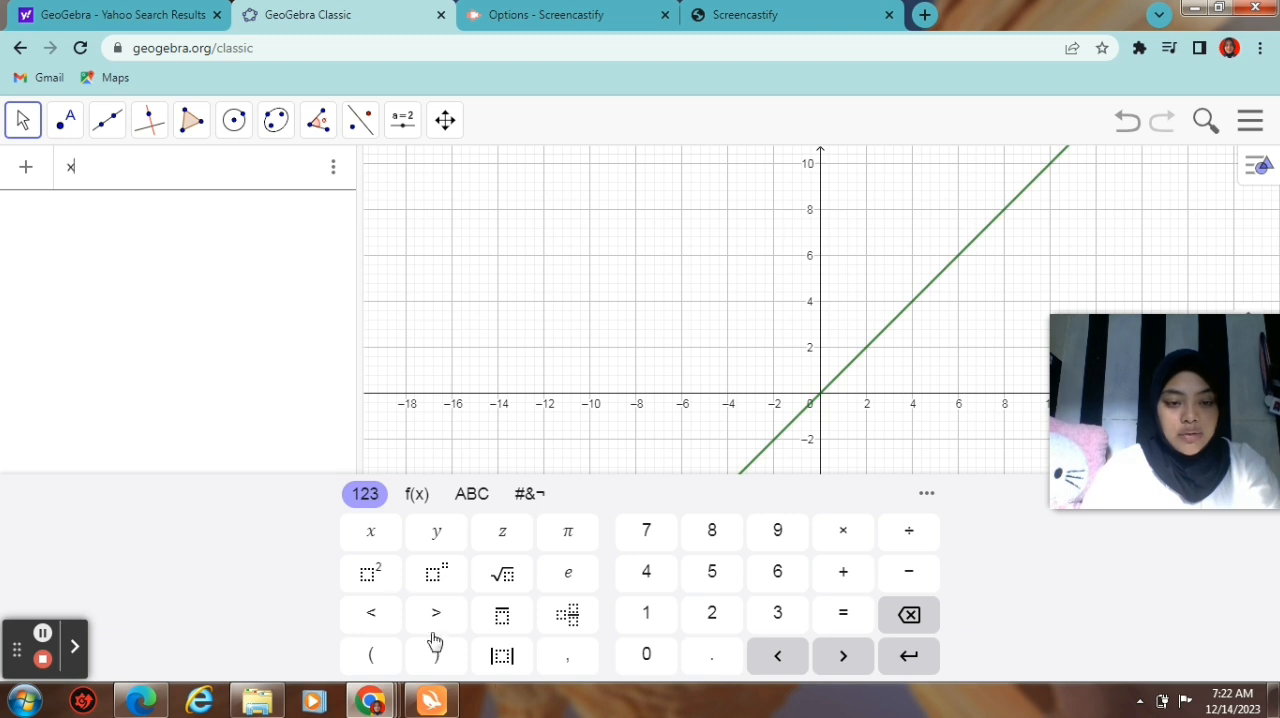
Step: Complete and enter the ellipse equation x²/25 + y²/9 = 1 to plot it
click(370, 573)
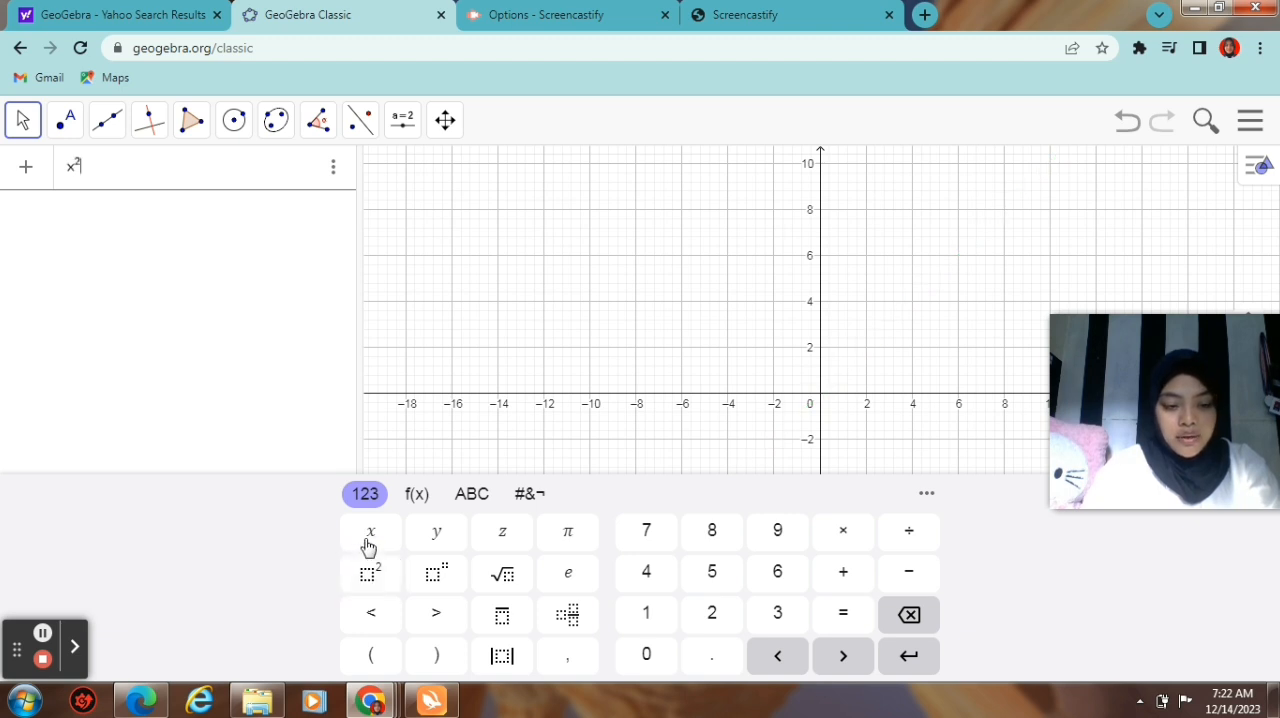
text(/)
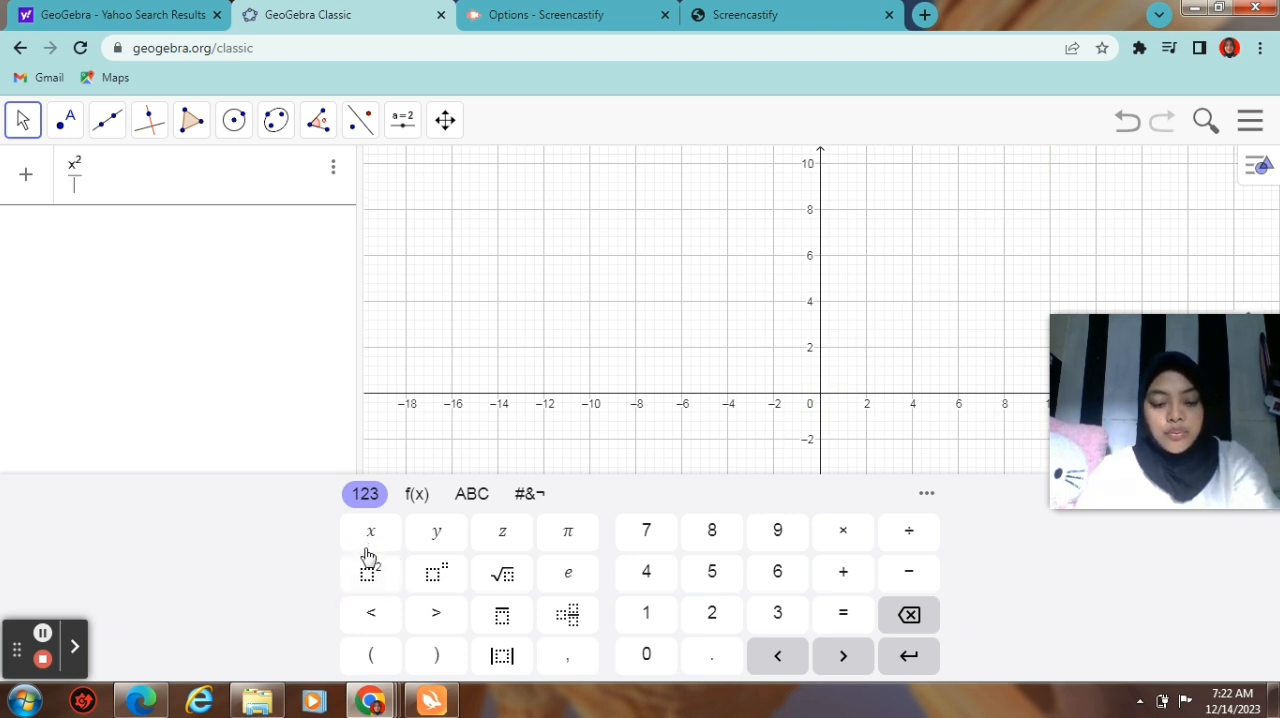
text(25)
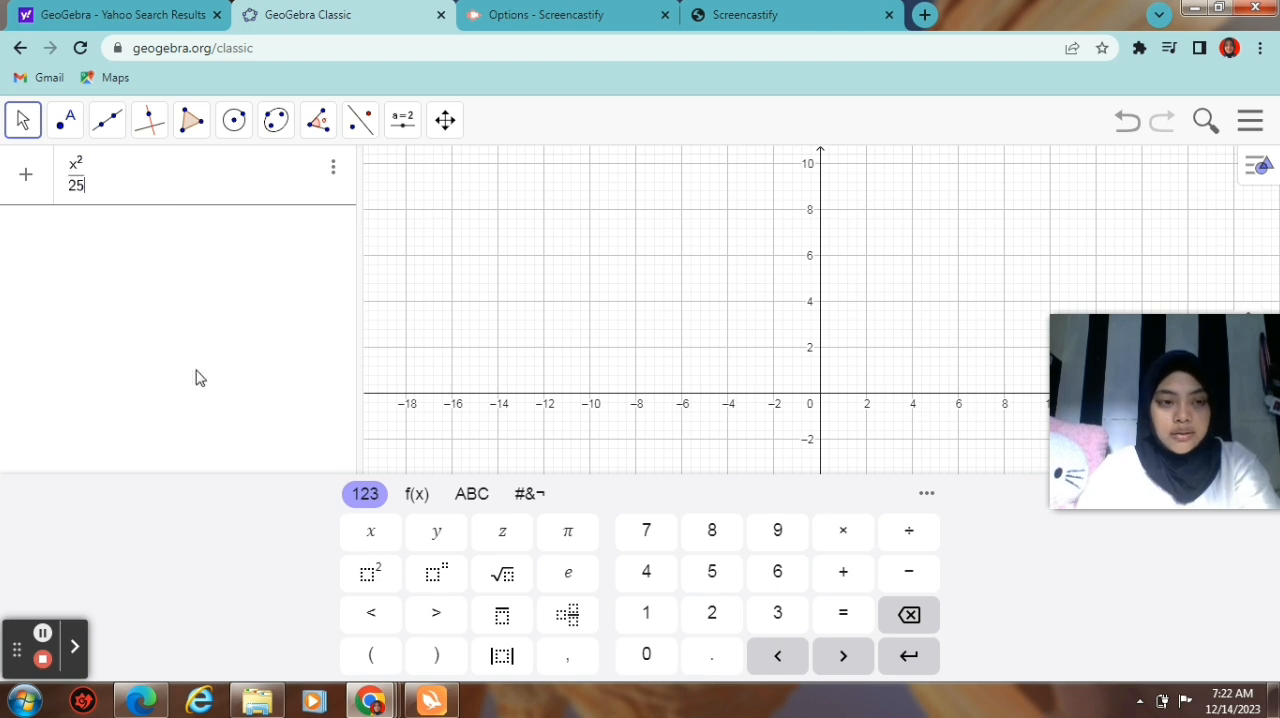
click(160, 163)
text(=)
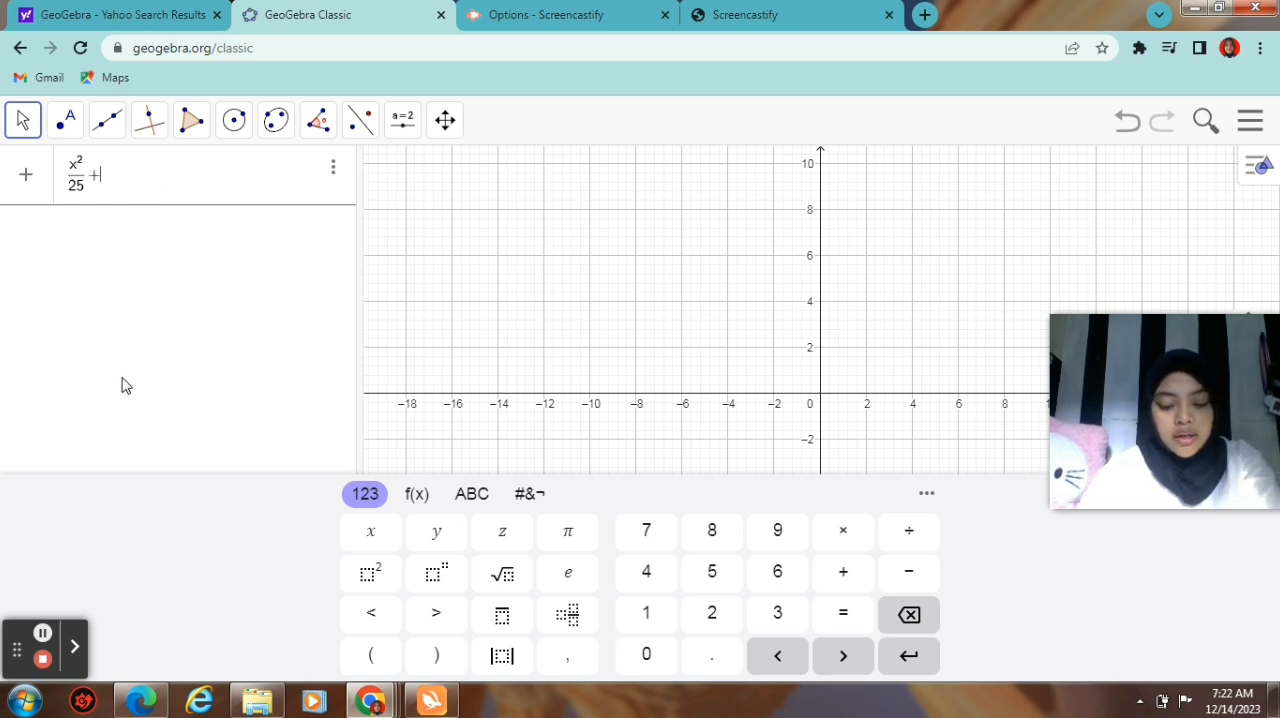
text(y)
click(370, 580)
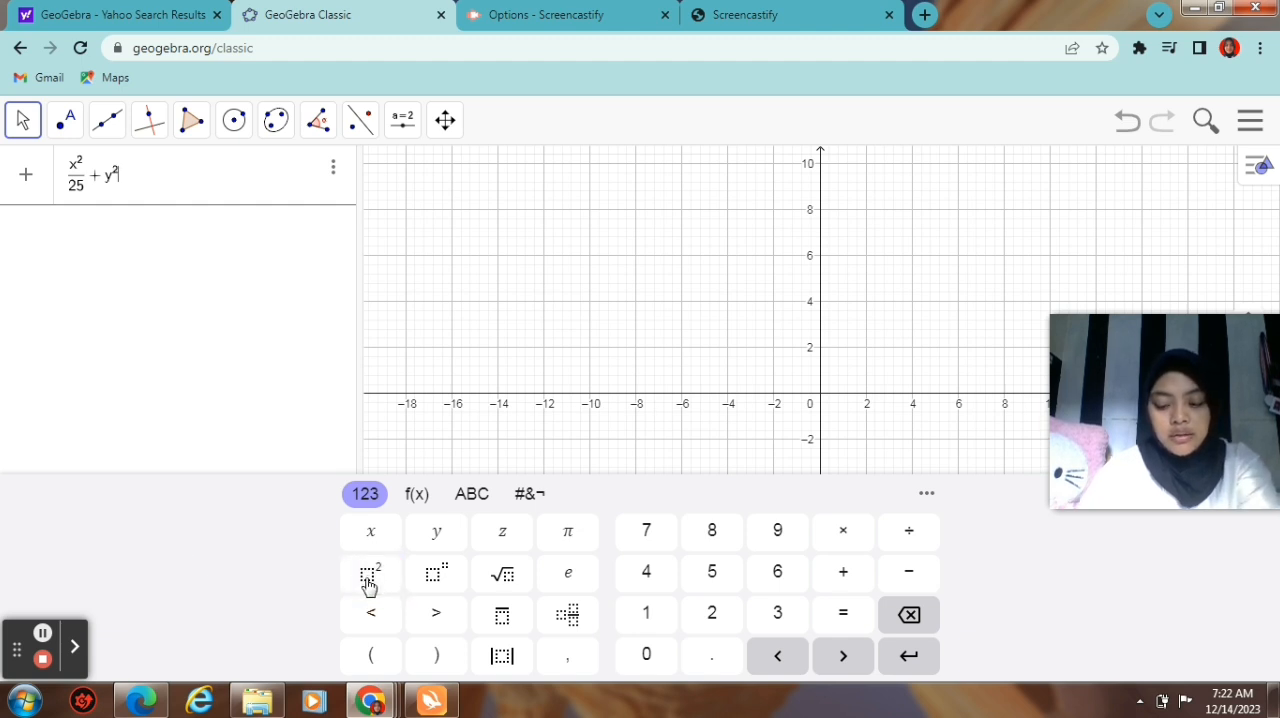
text(/9)
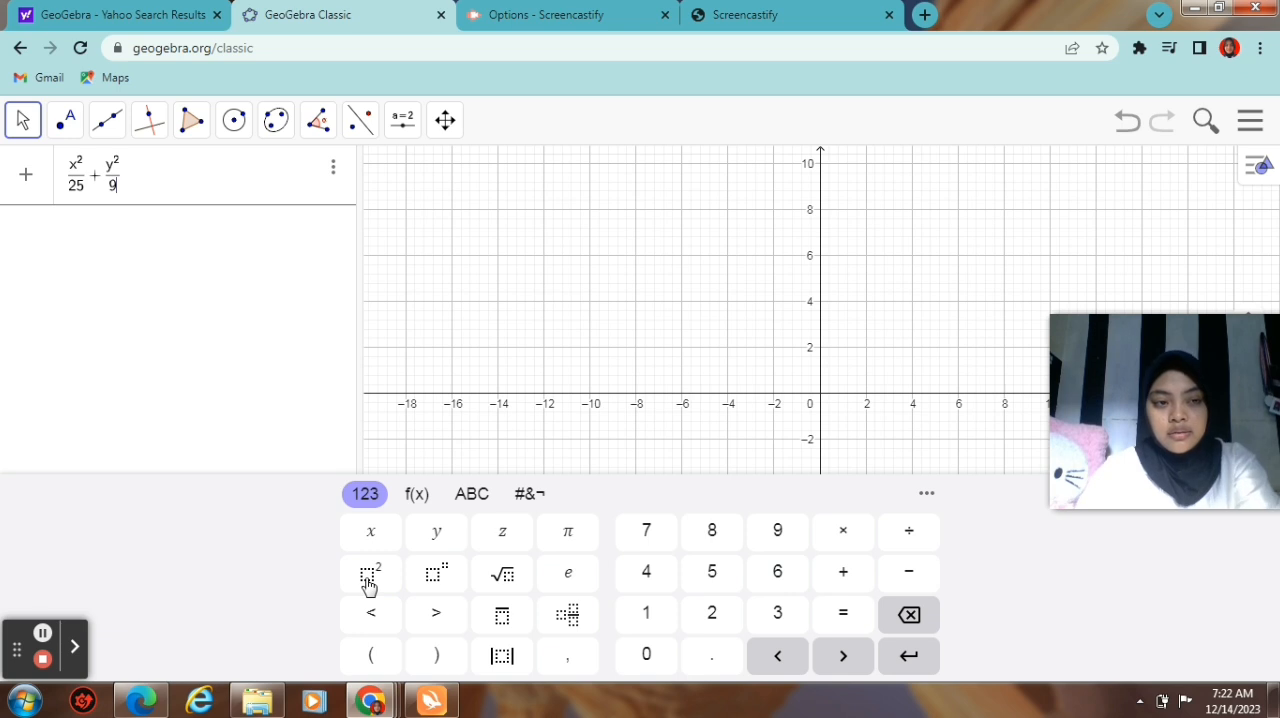
click(158, 186)
text(= )
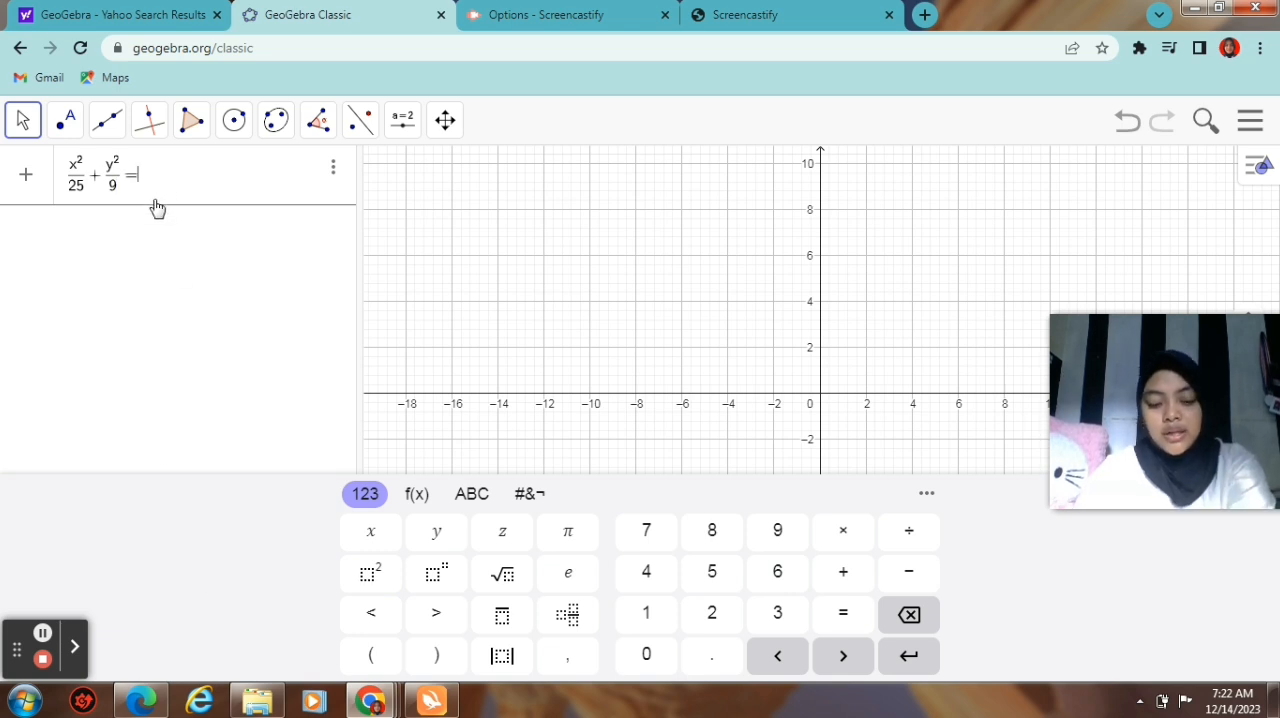
text(1)
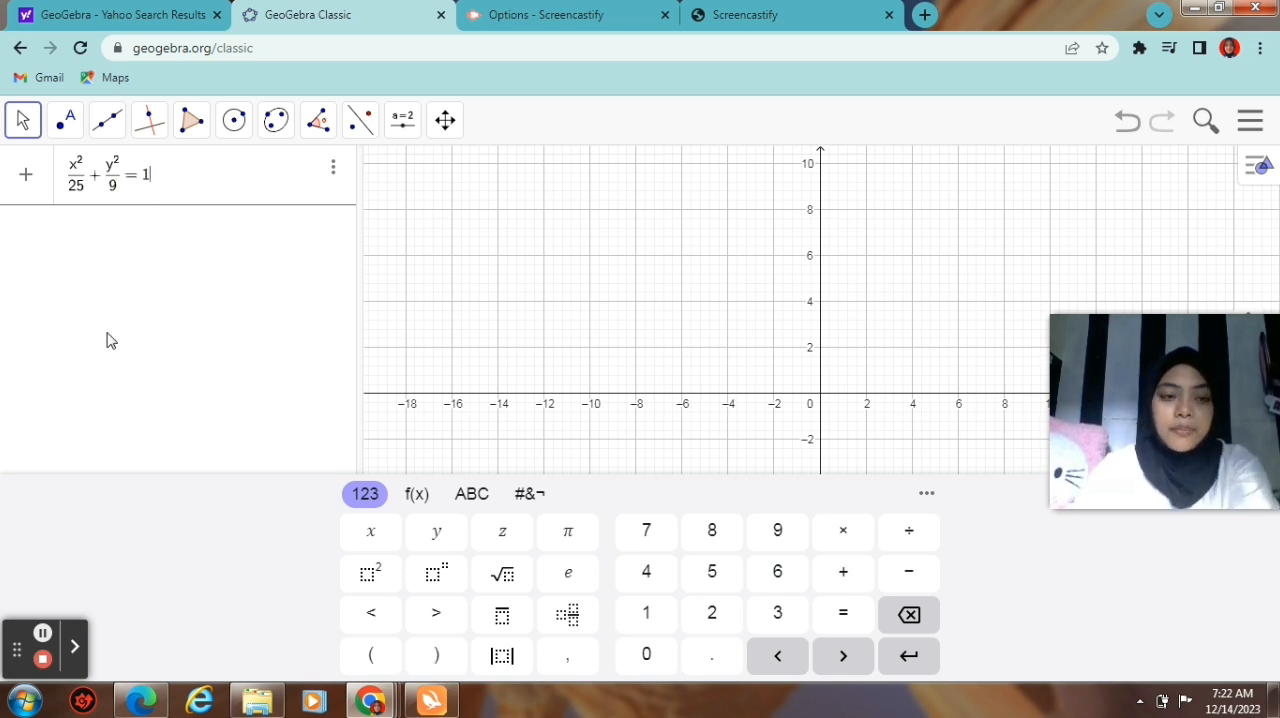
key(Return)
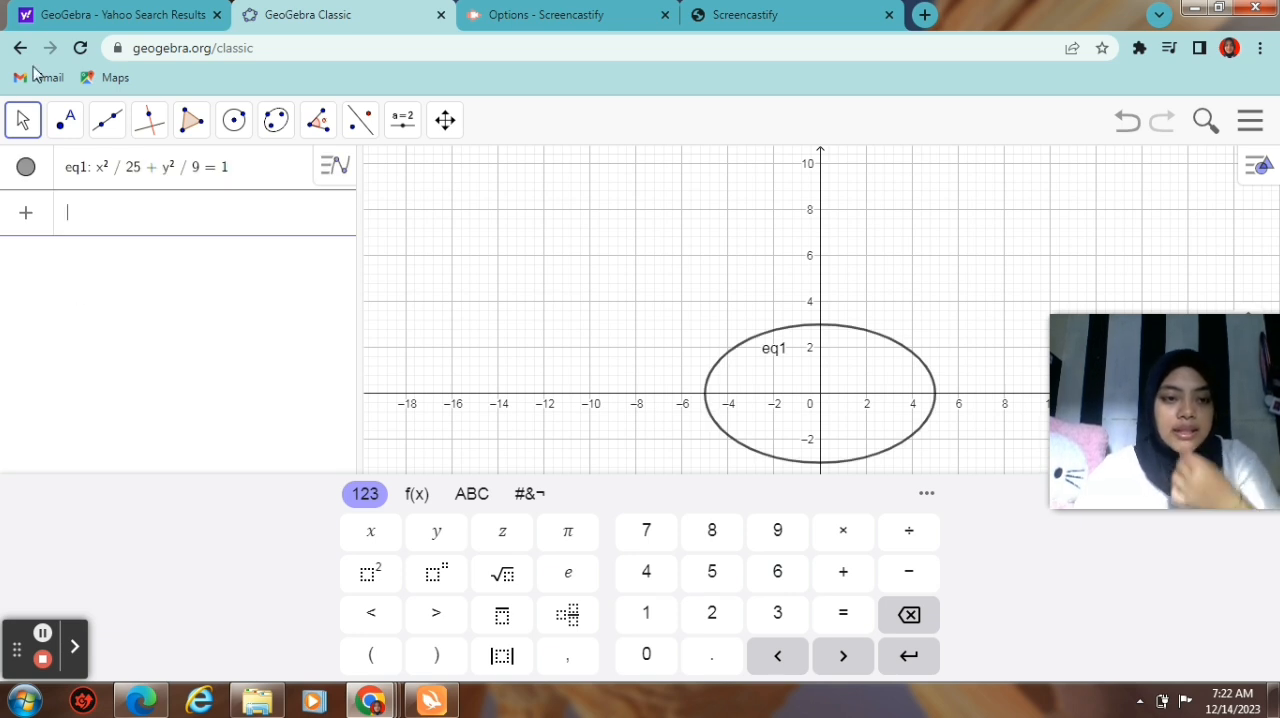
Step: Rename the ellipse equation to h
click(88, 176)
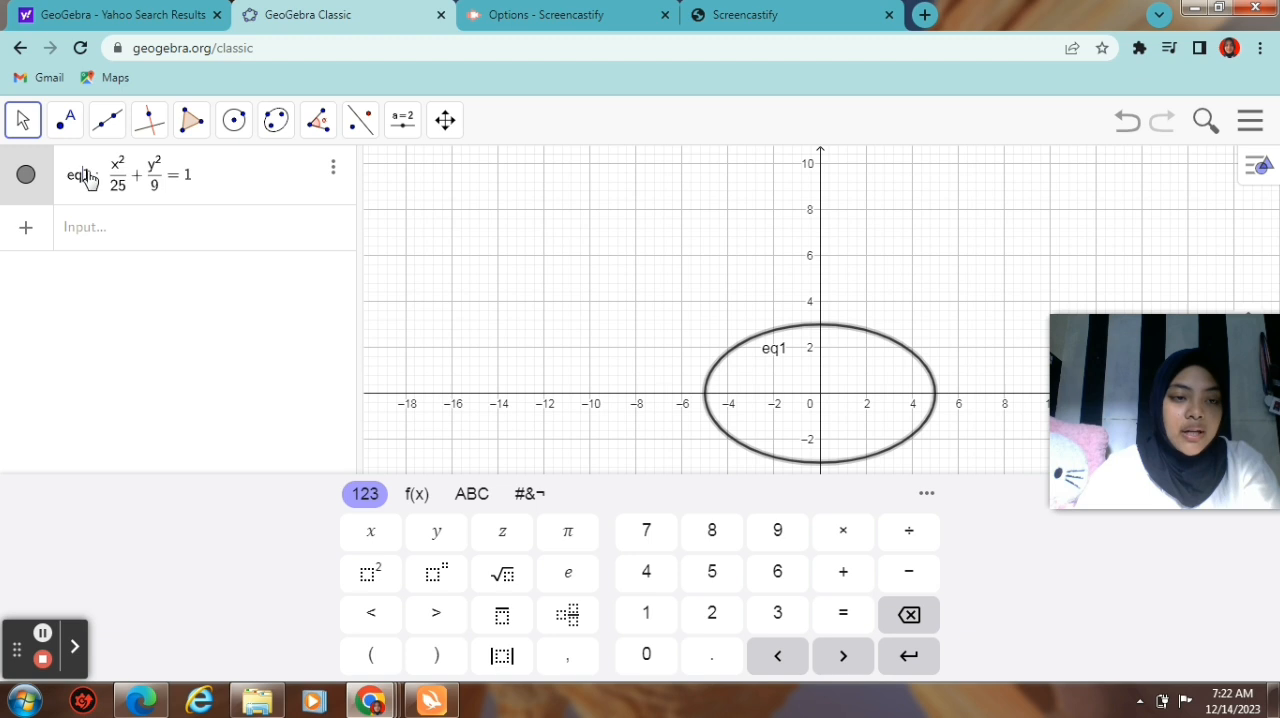
key(BackSpace)
key(BackSpace)
key(BackSpace)
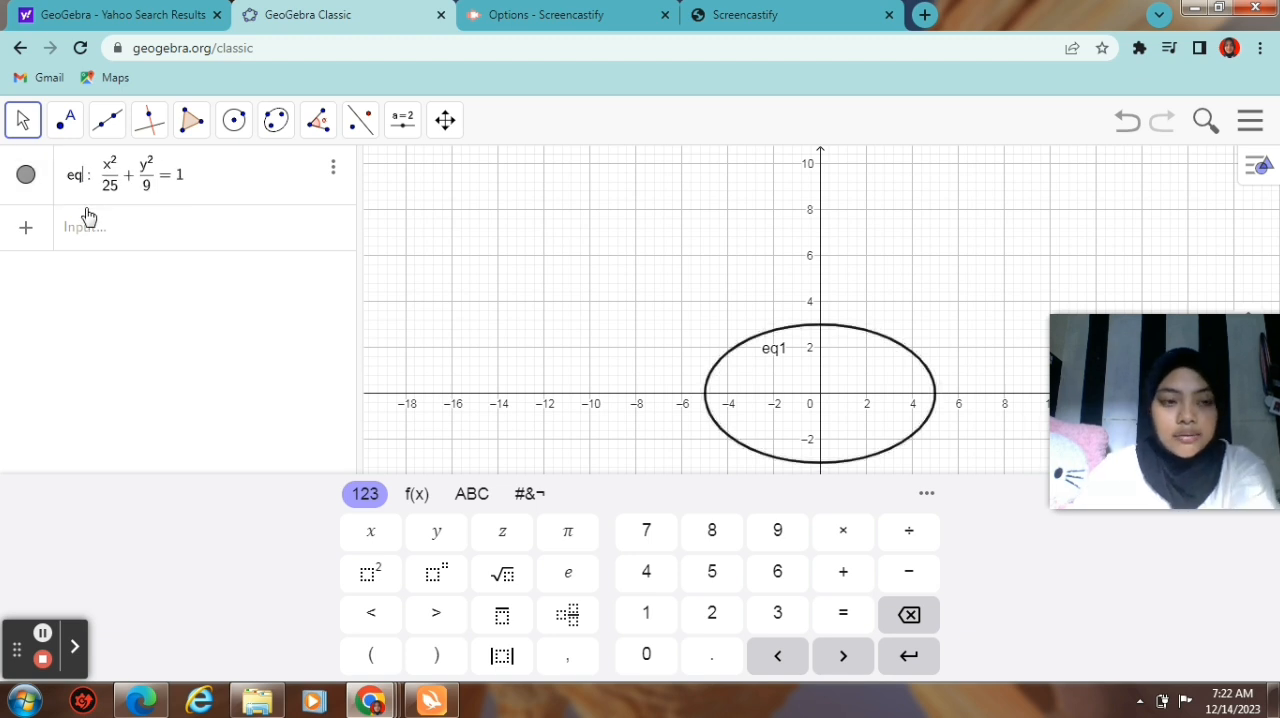
text(h)
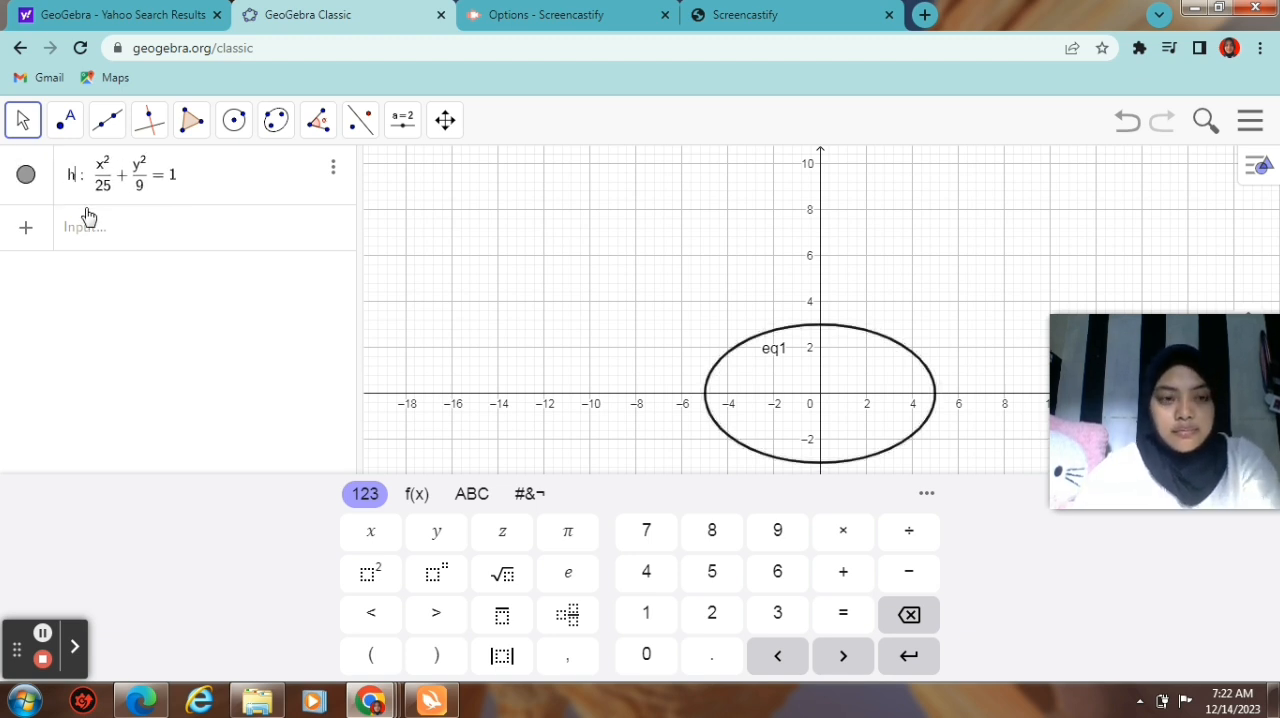
click(243, 187)
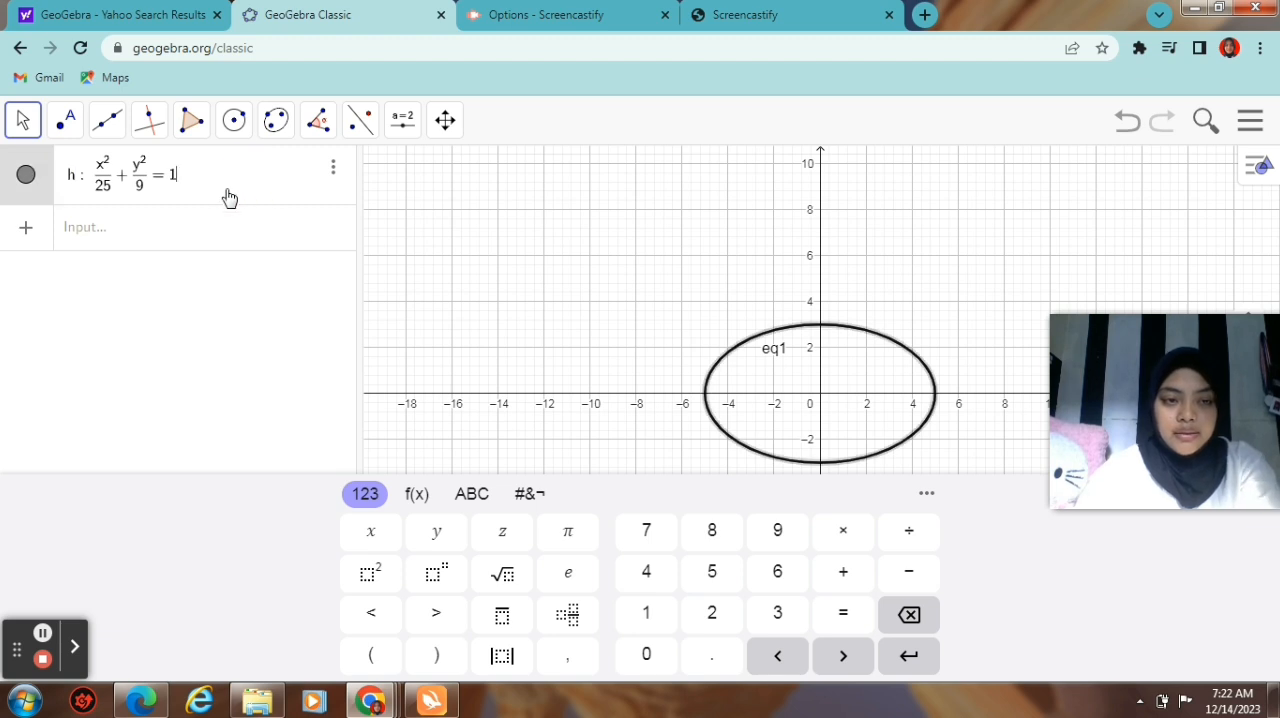
click(221, 198)
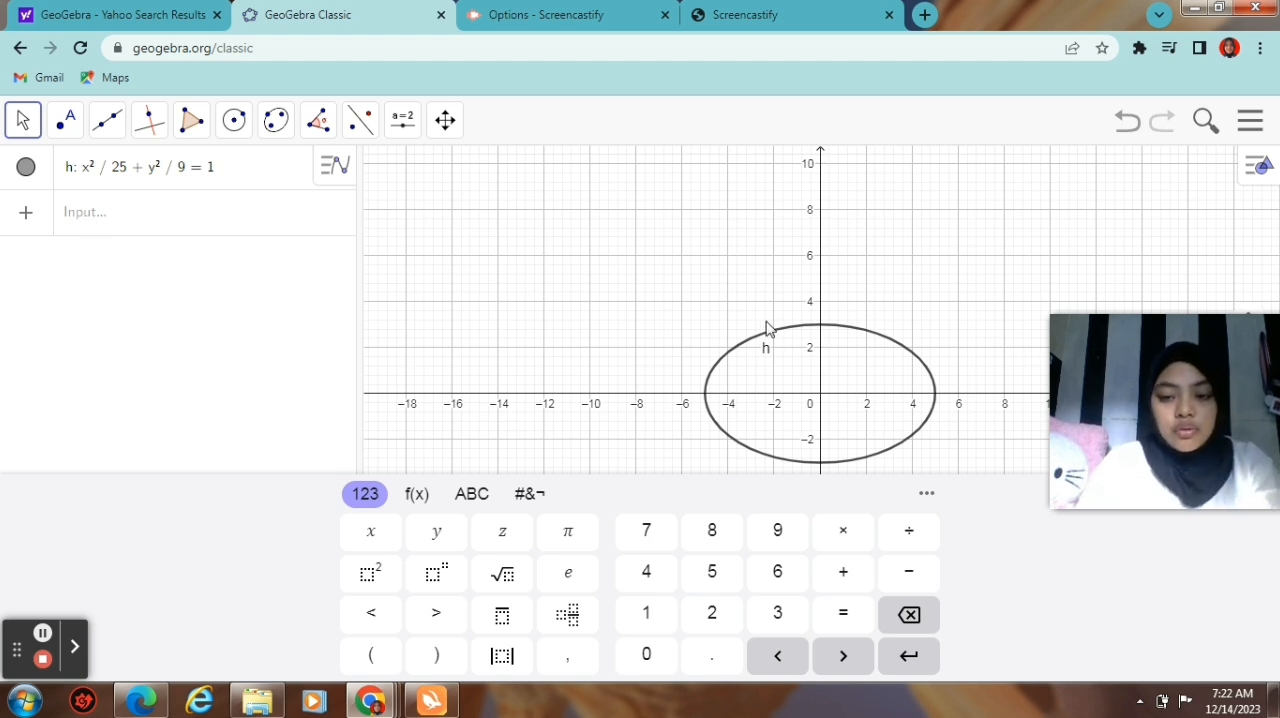
Step: Place a number slider named a just below the ellipse, with its increment set to 1
scroll(749, 360, down, 3)
click(686, 349)
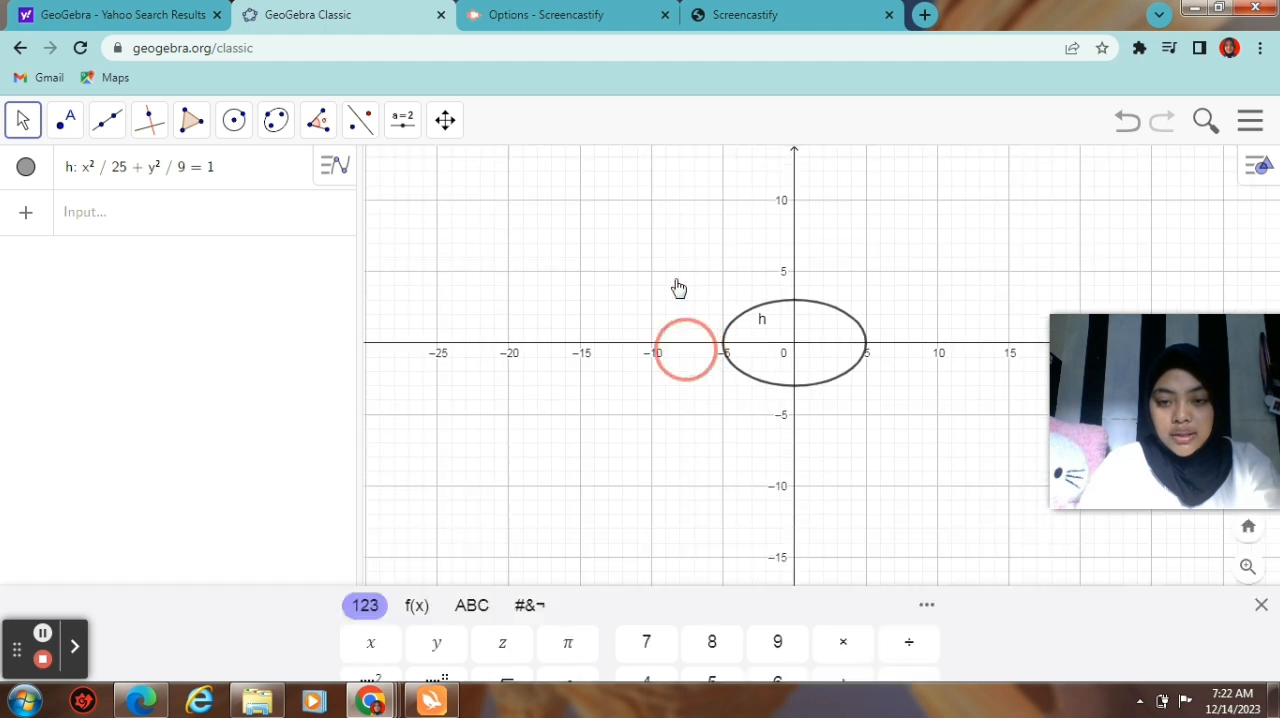
scroll(655, 358, down, 1)
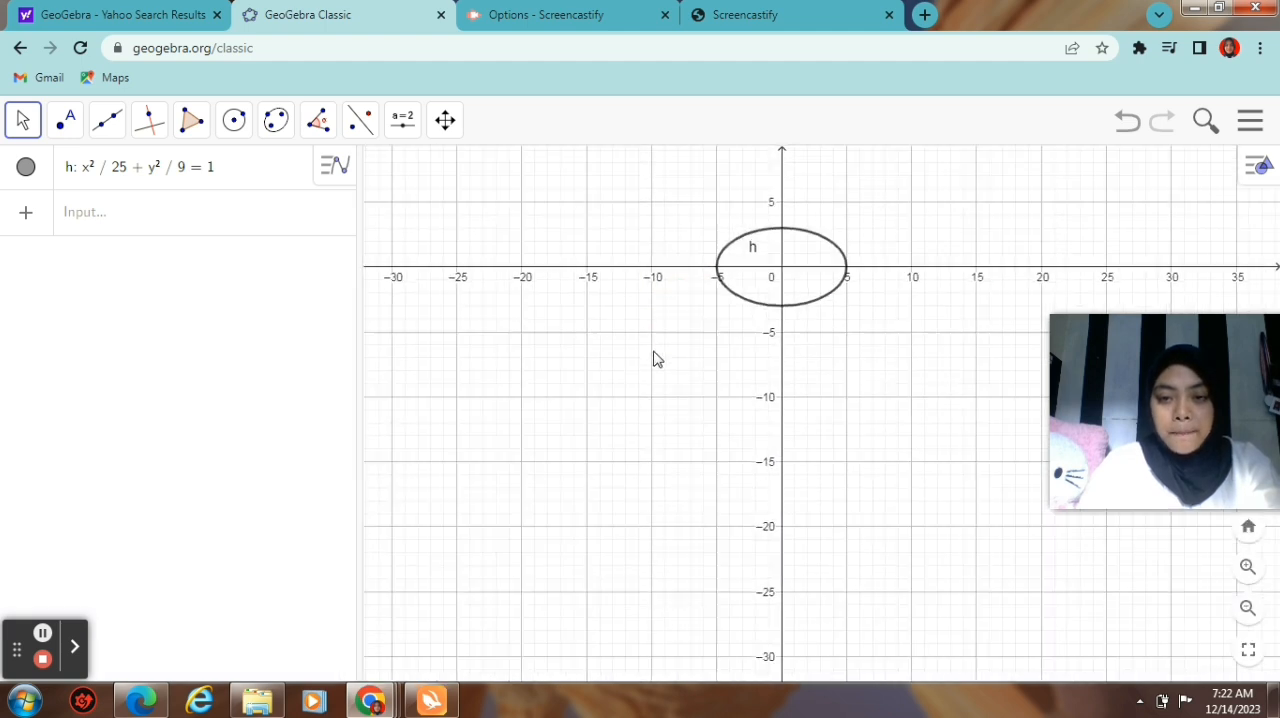
click(120, 226)
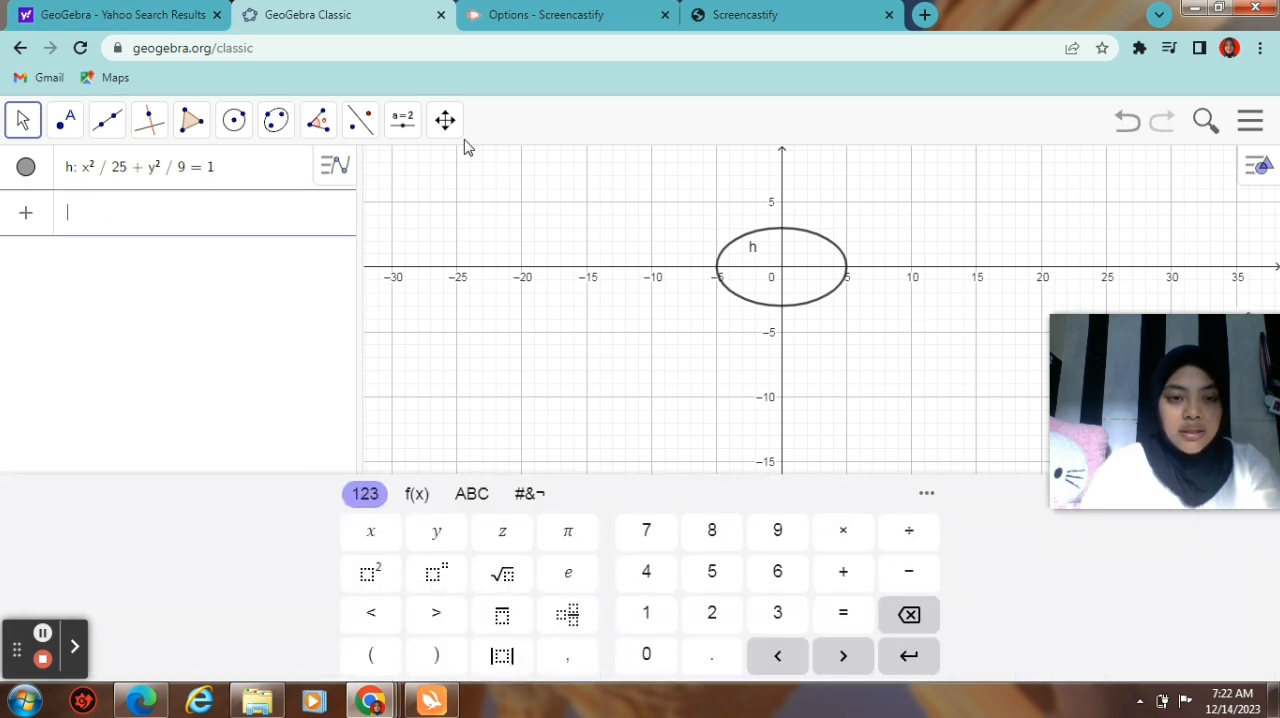
click(398, 121)
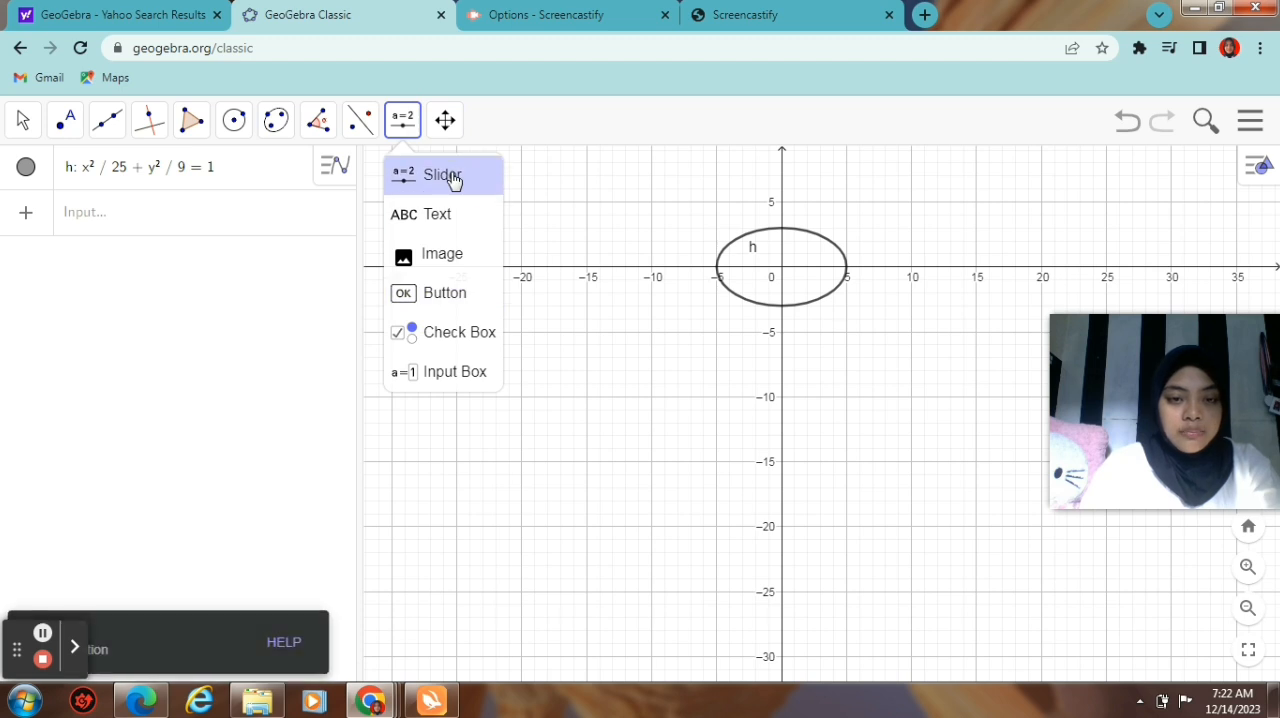
click(449, 176)
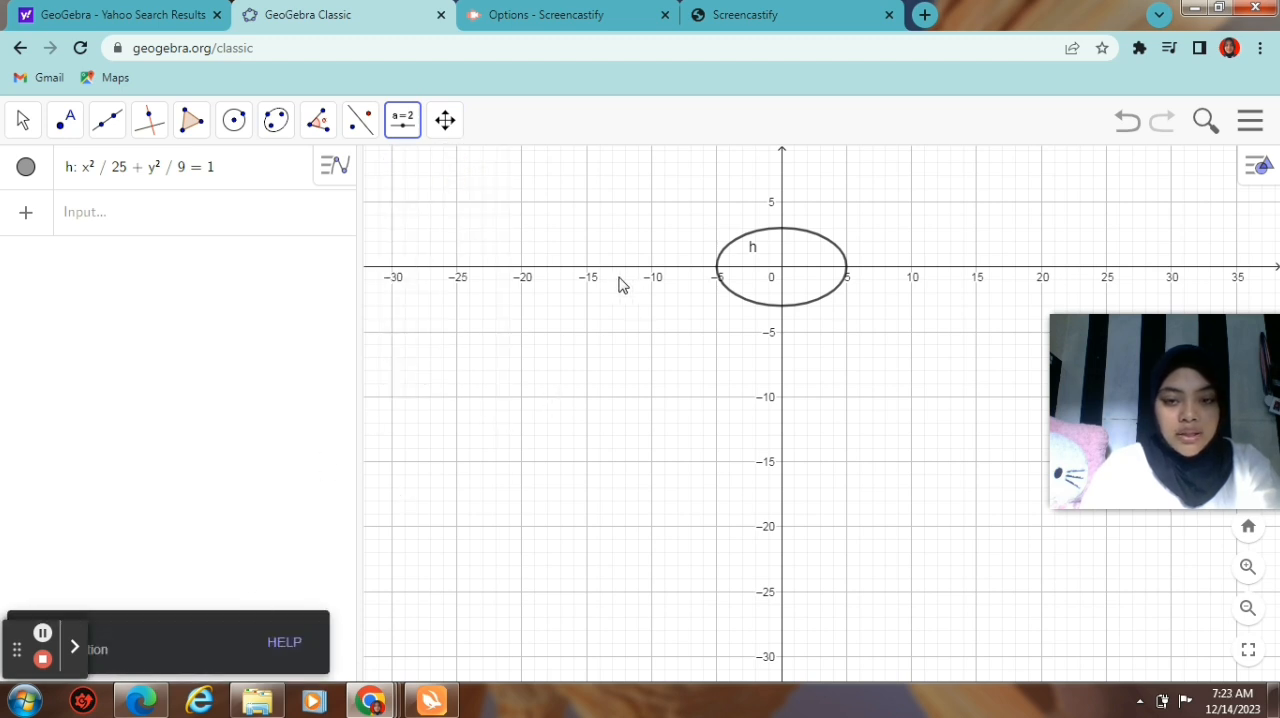
click(587, 335)
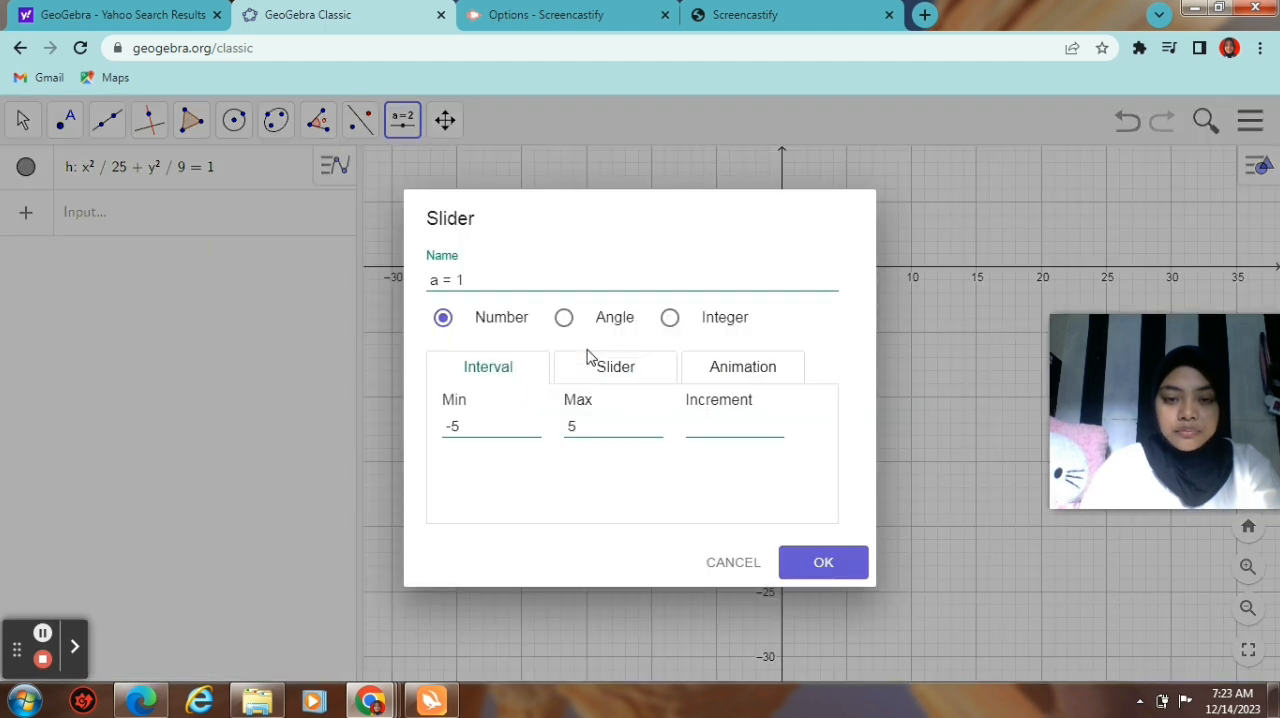
click(731, 561)
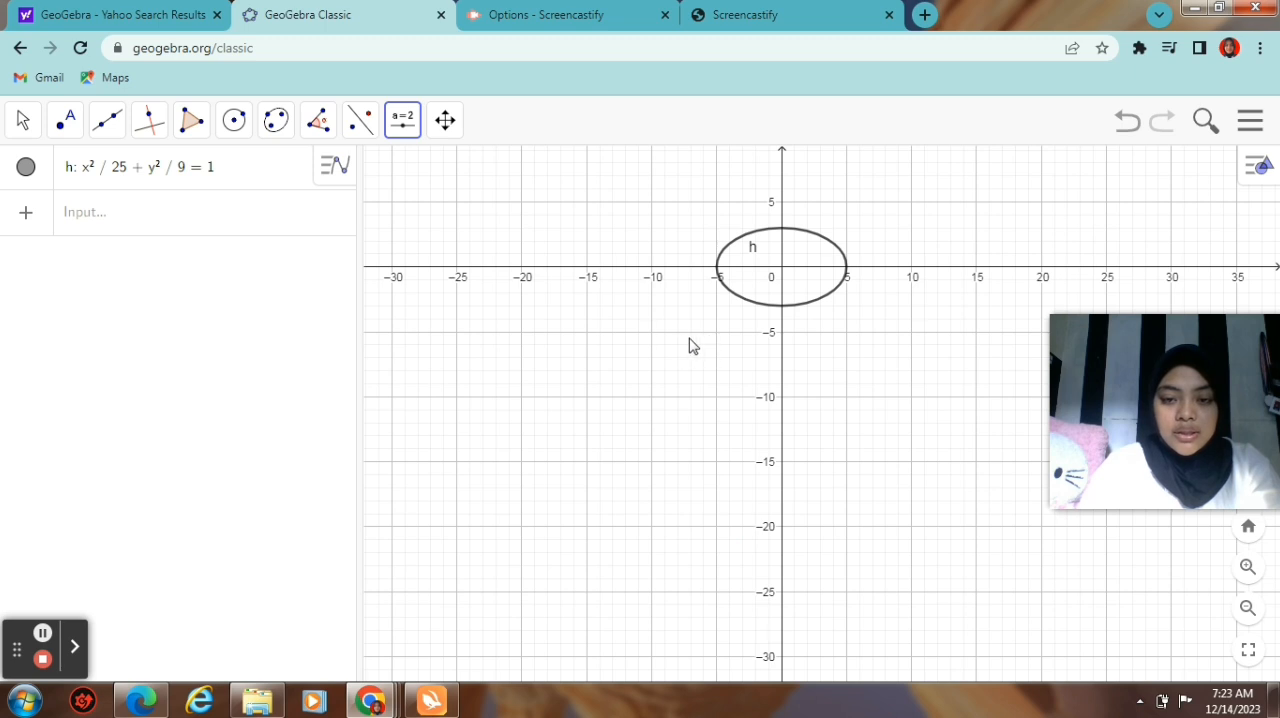
click(645, 334)
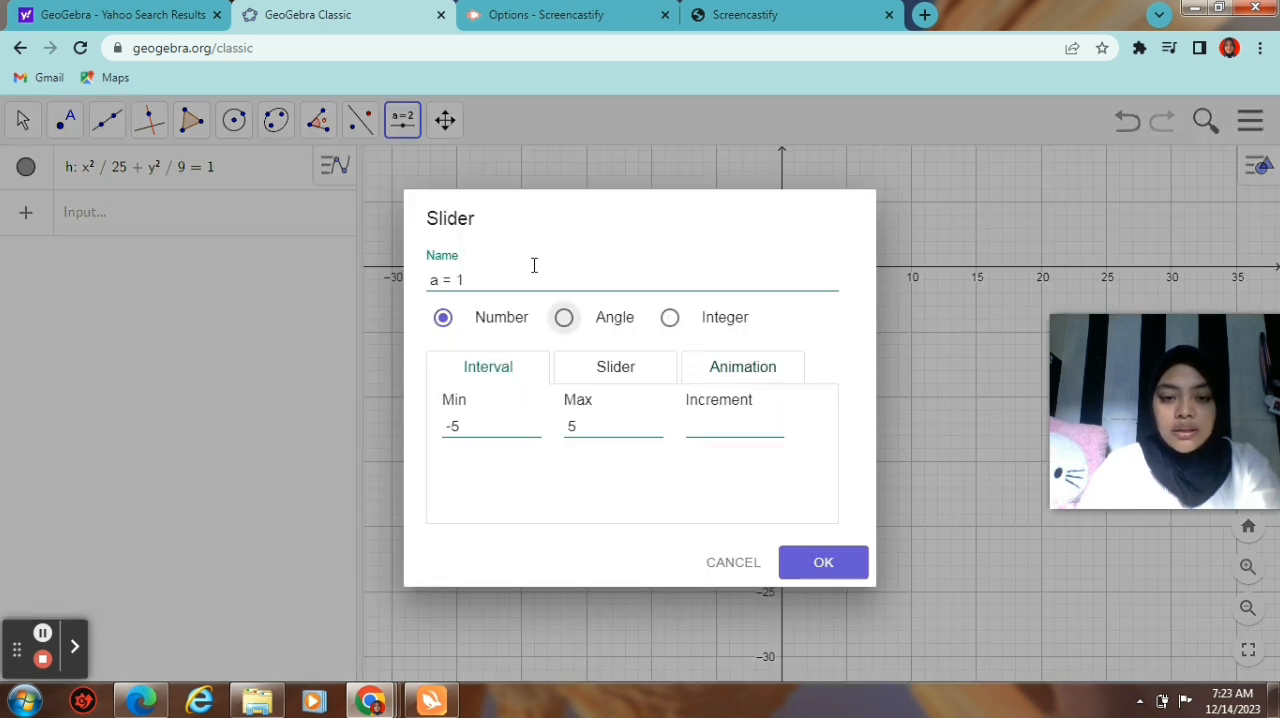
click(523, 273)
key(BackSpace)
key(BackSpace)
key(BackSpace)
key(BackSpace)
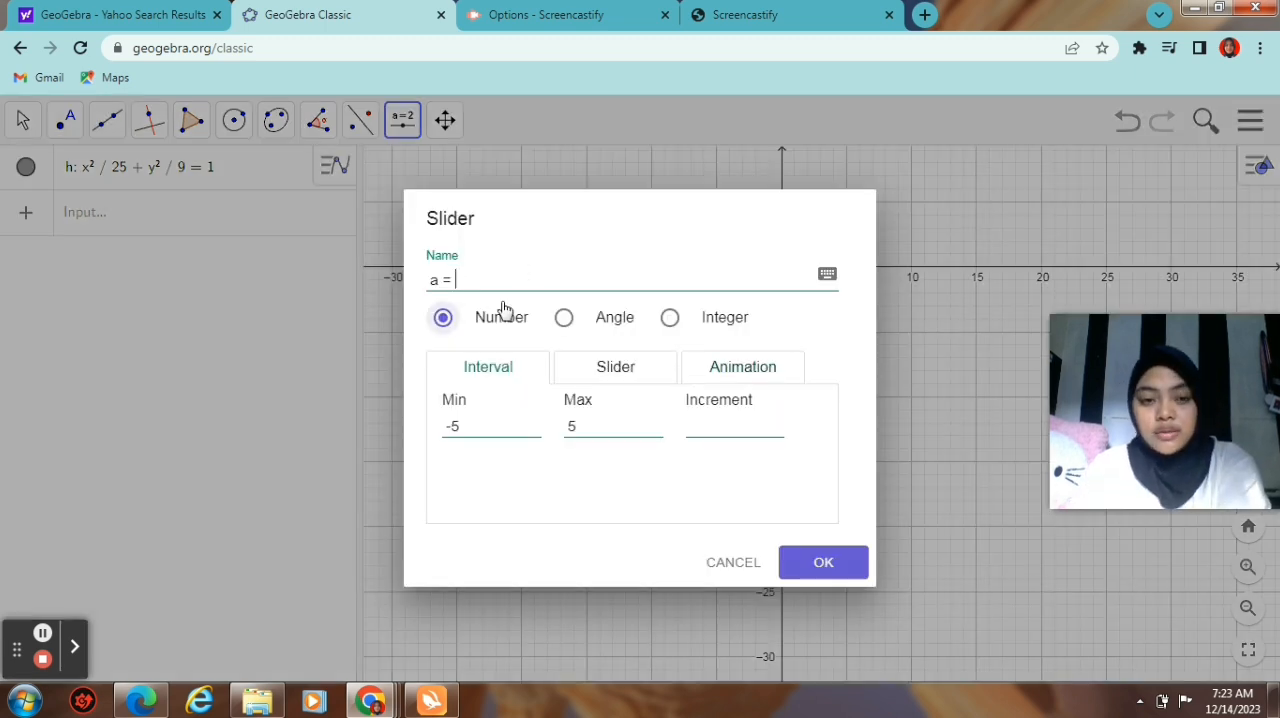
click(707, 425)
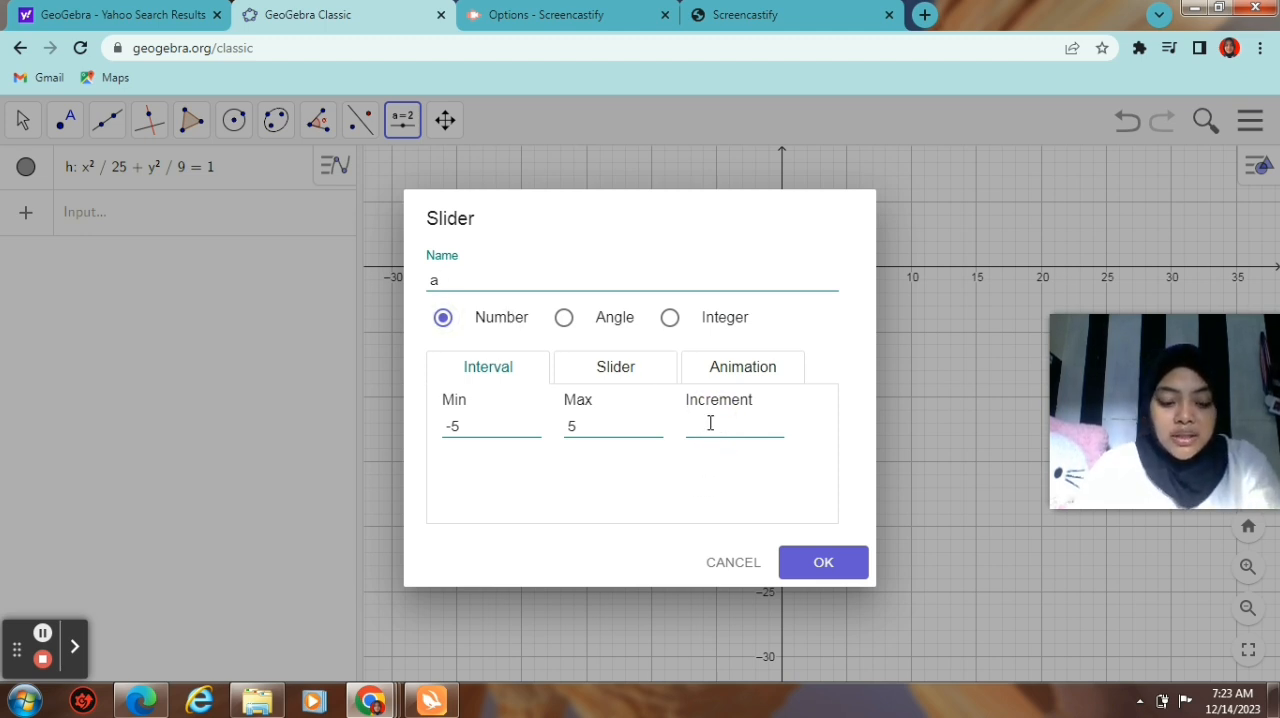
text(1)
click(830, 565)
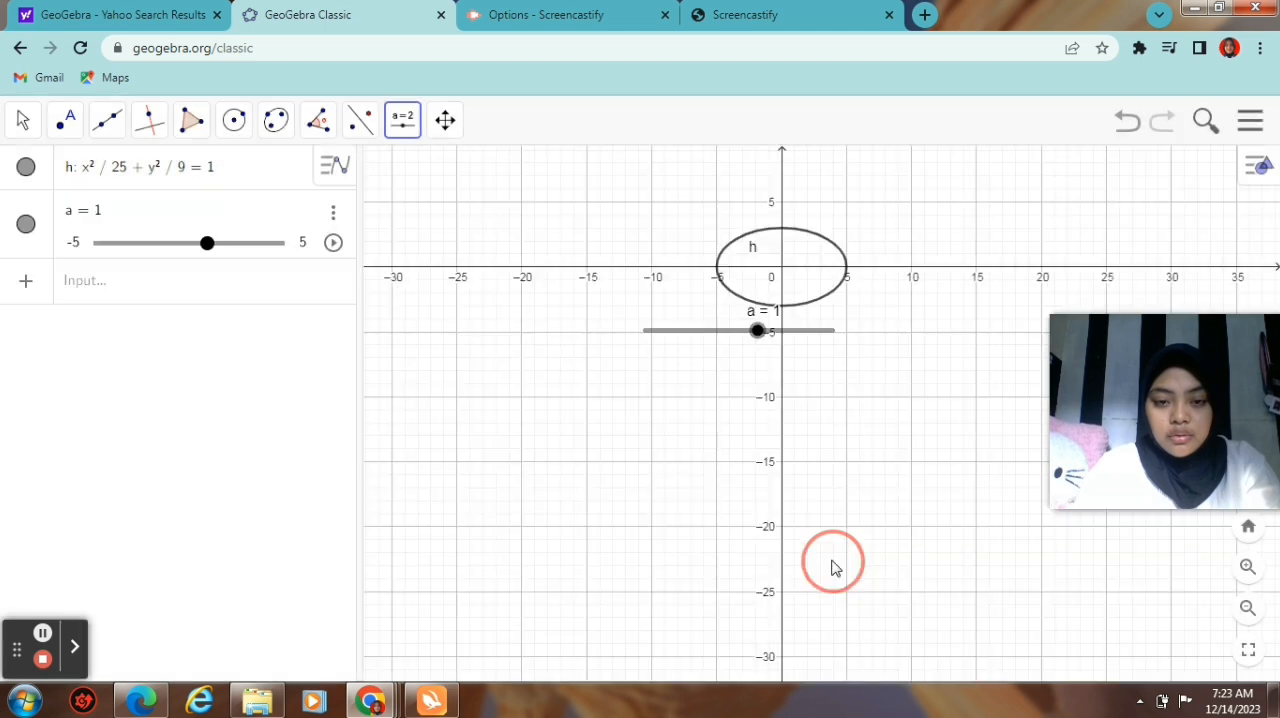
Step: Place a second number slider named b beside slider a, with its increment set to 1
click(397, 138)
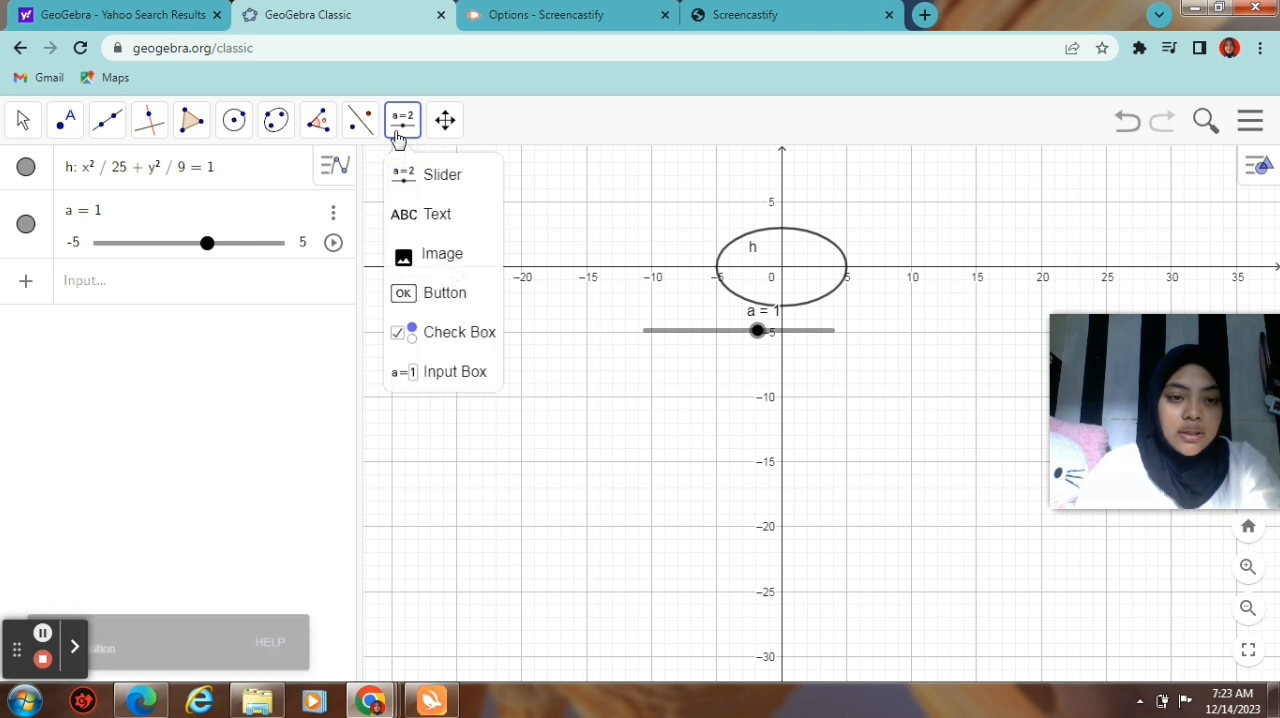
click(906, 335)
click(514, 276)
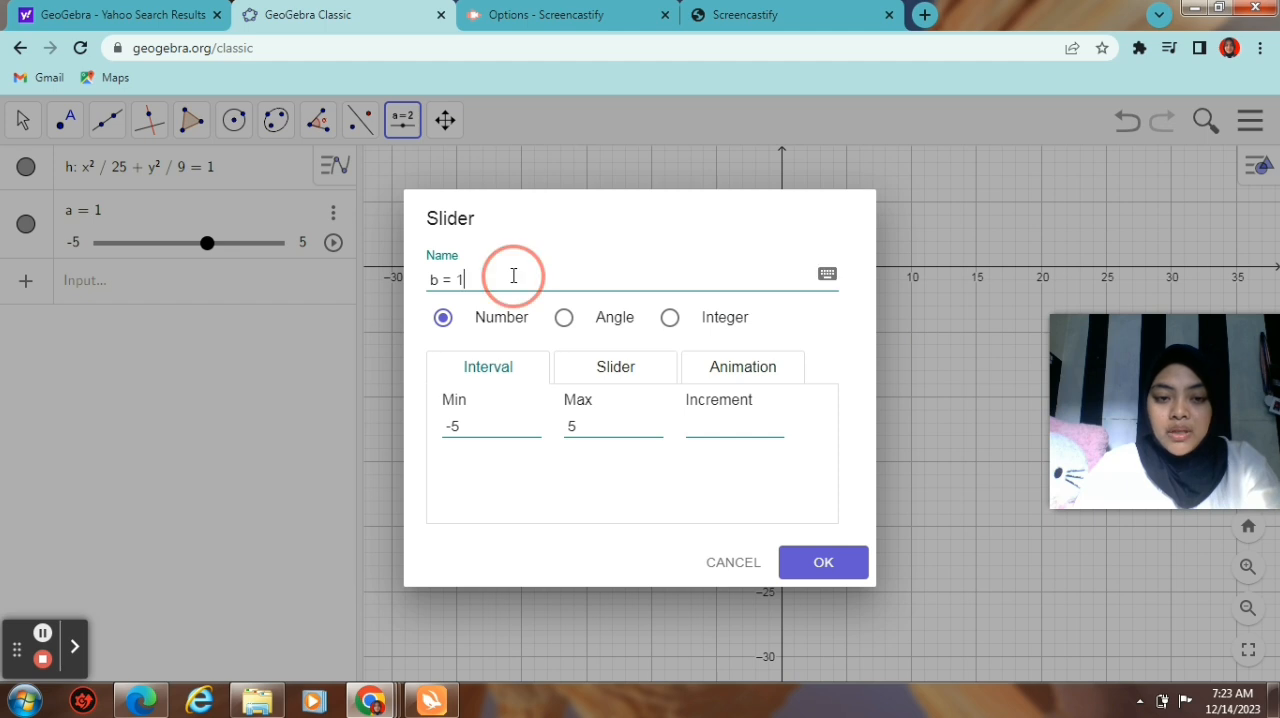
key(BackSpace)
key(BackSpace)
key(BackSpace)
key(BackSpace)
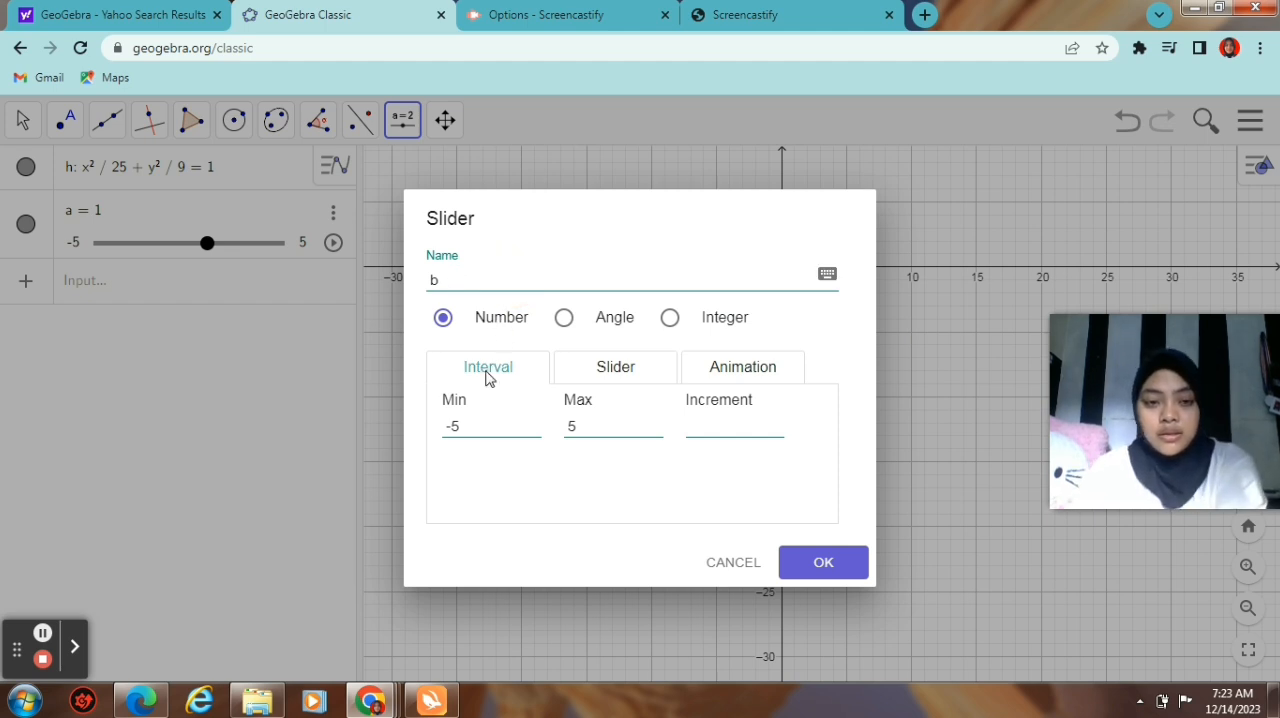
click(734, 436)
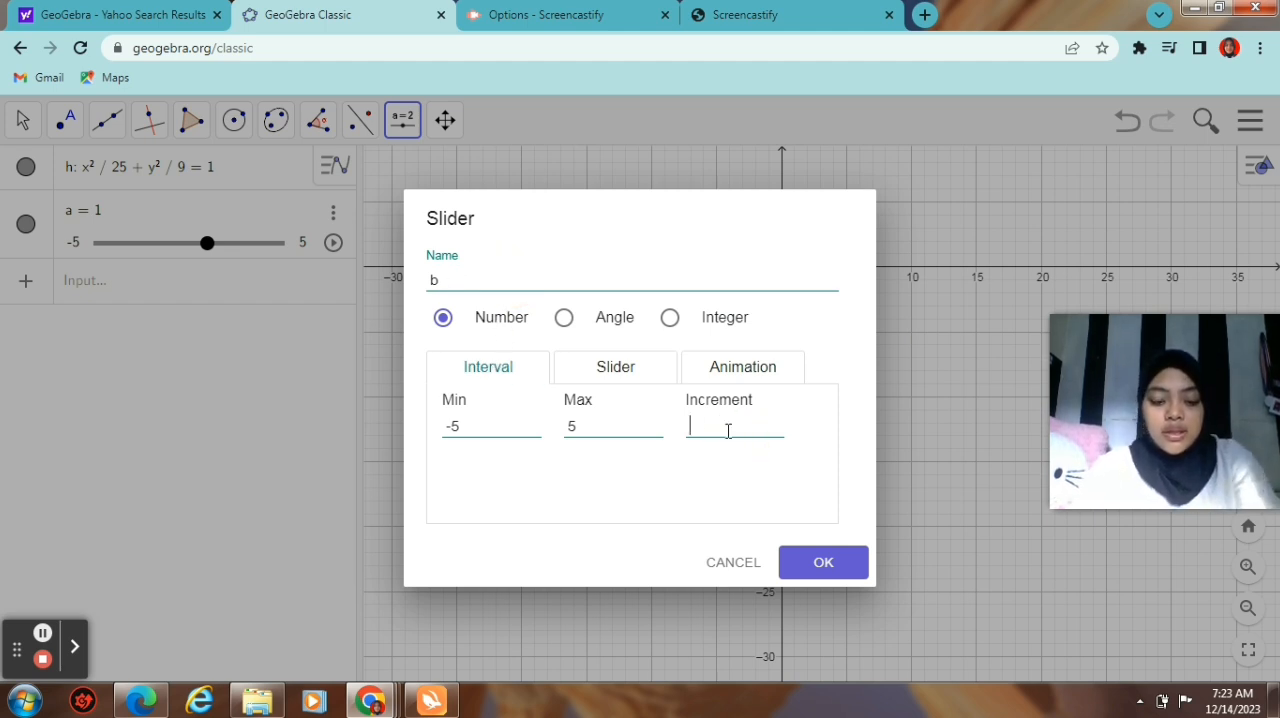
text(1)
click(809, 560)
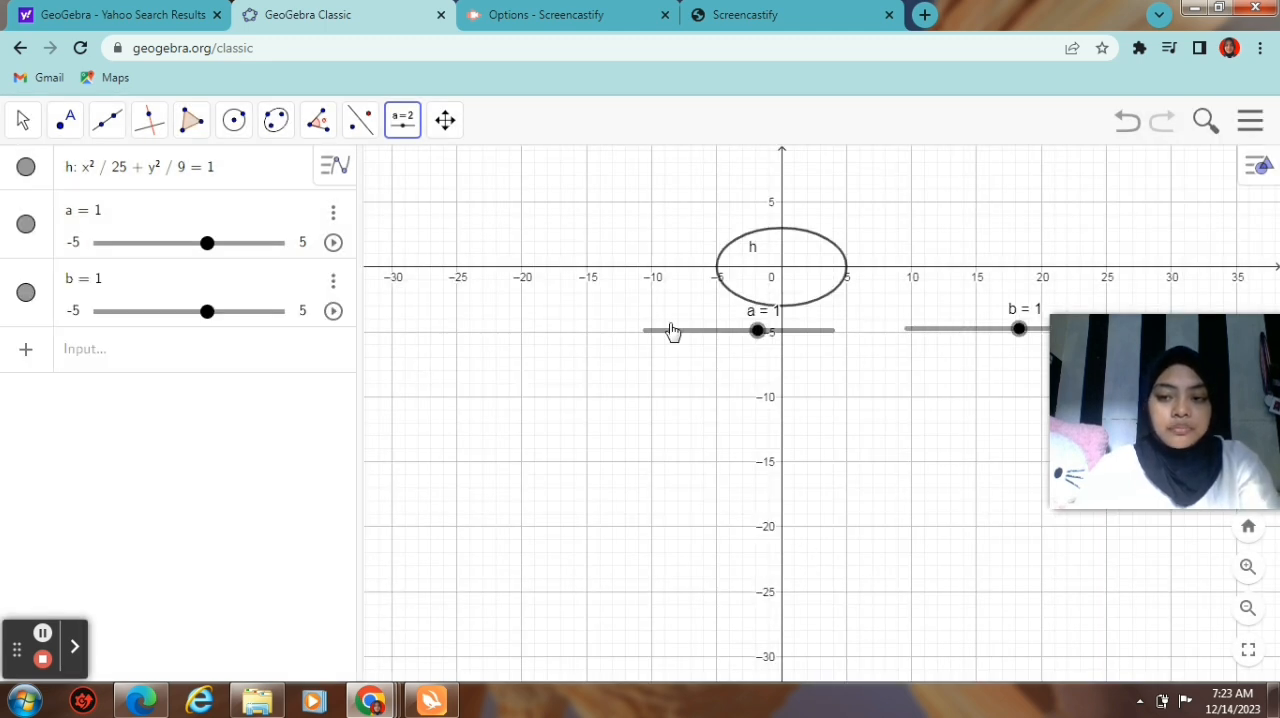
Step: Define point A = (a, 0) in the algebra input
click(221, 349)
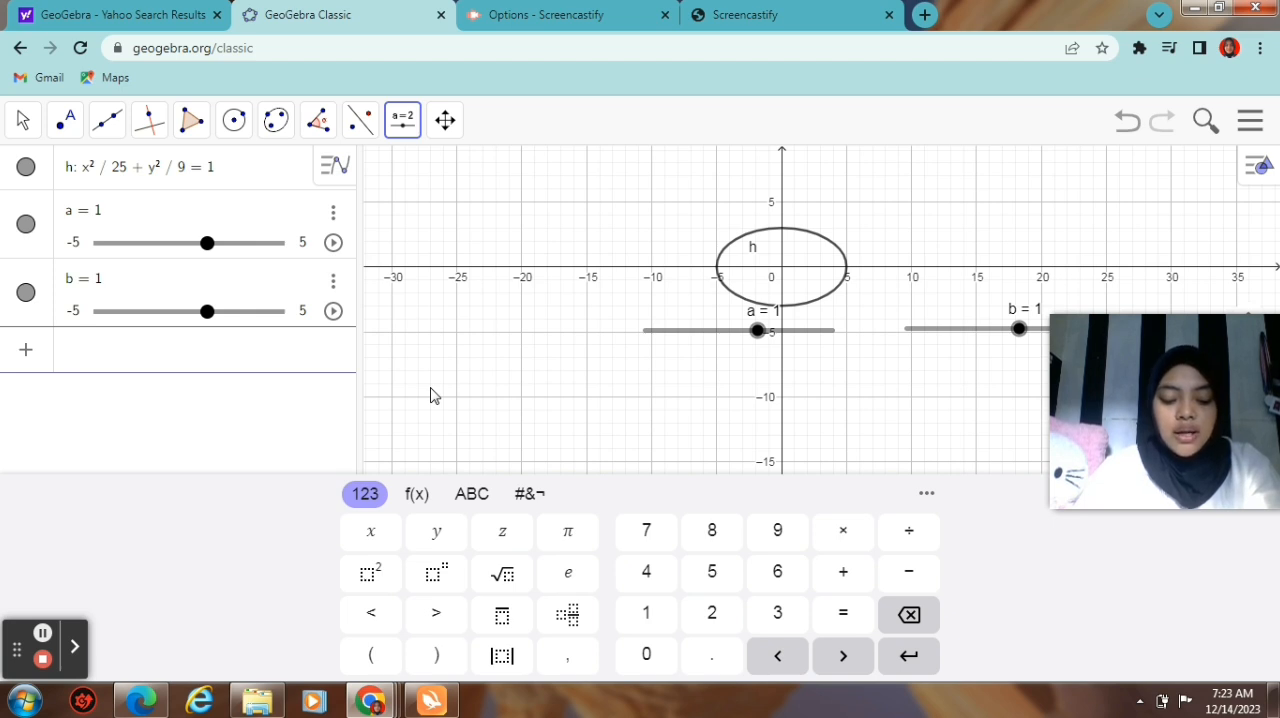
text(A)
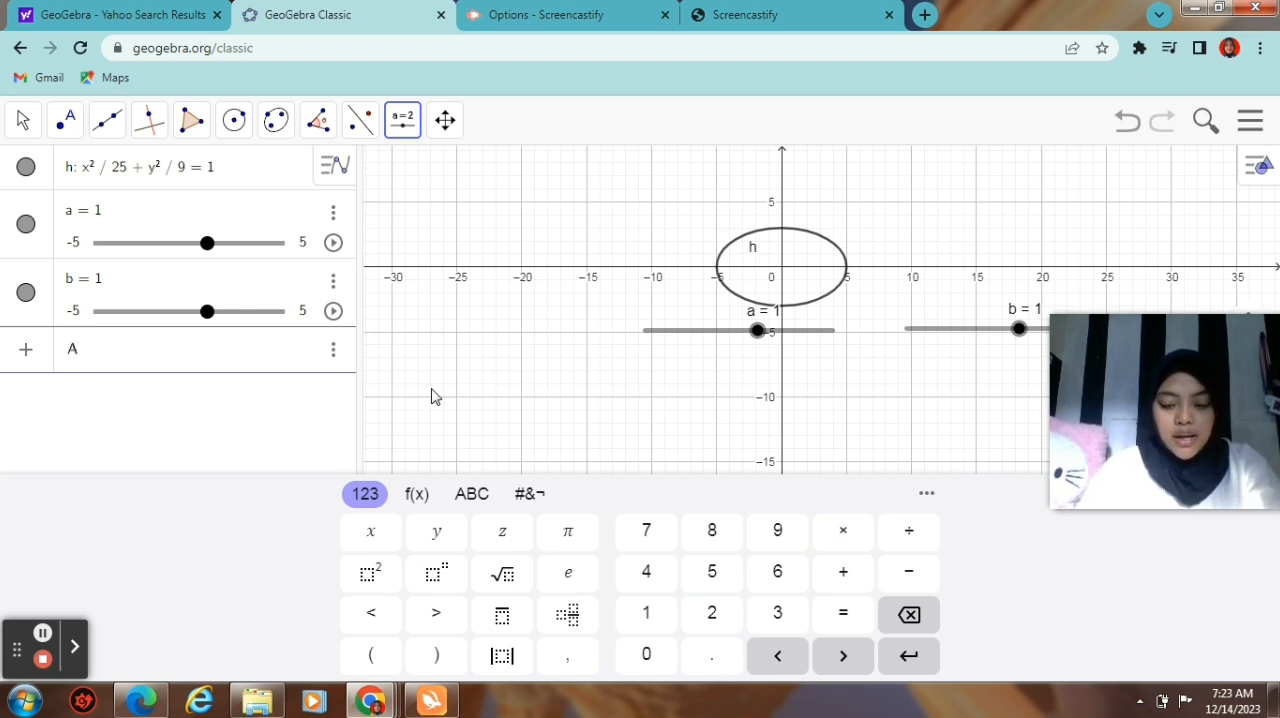
text( =)
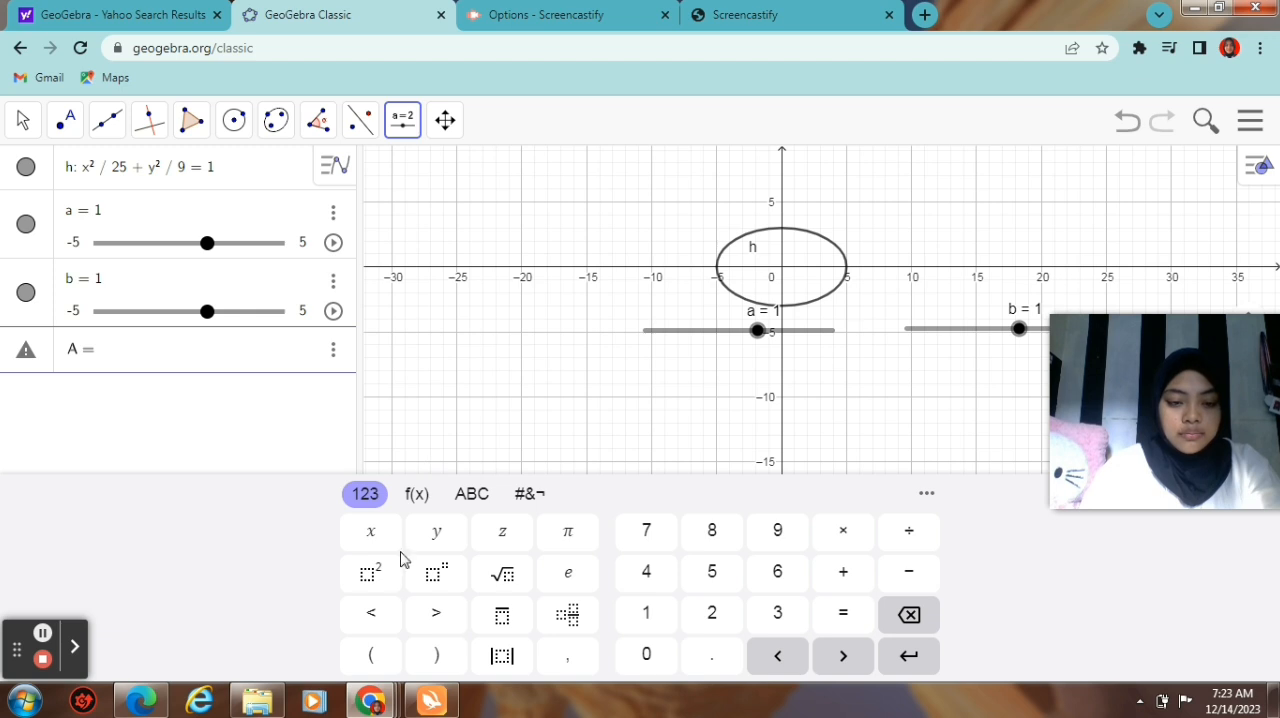
click(371, 655)
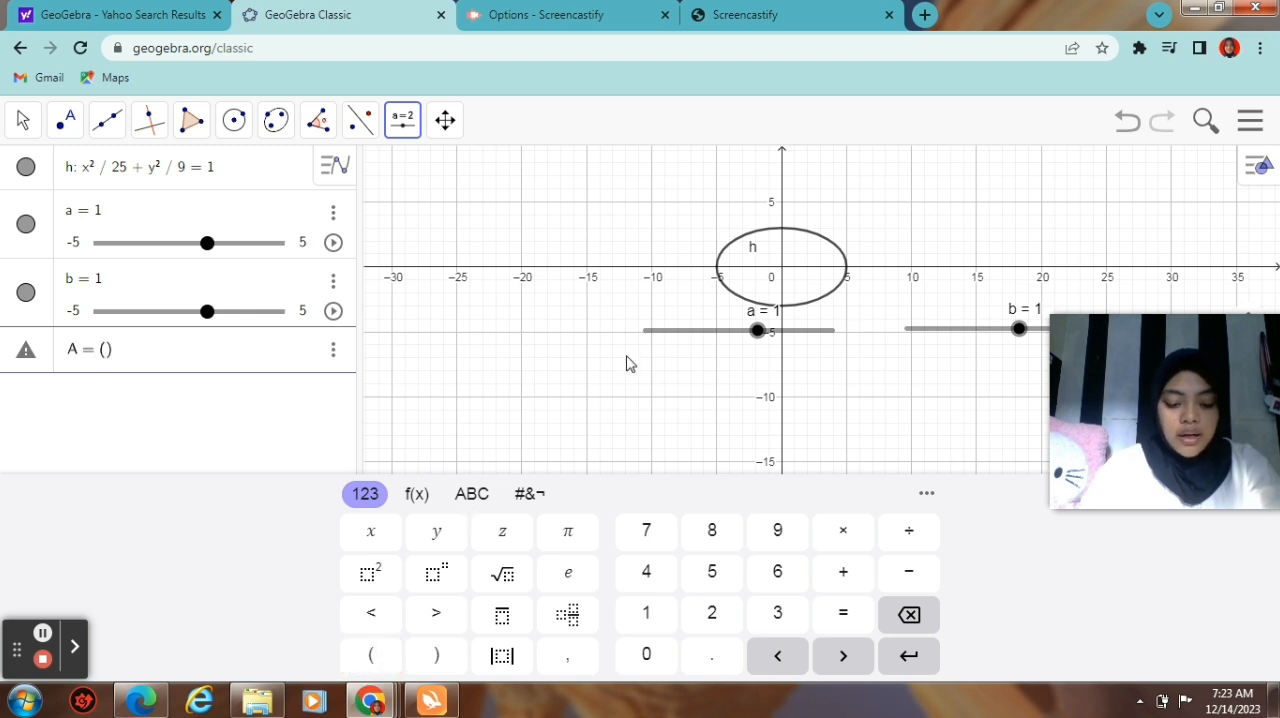
text(a )
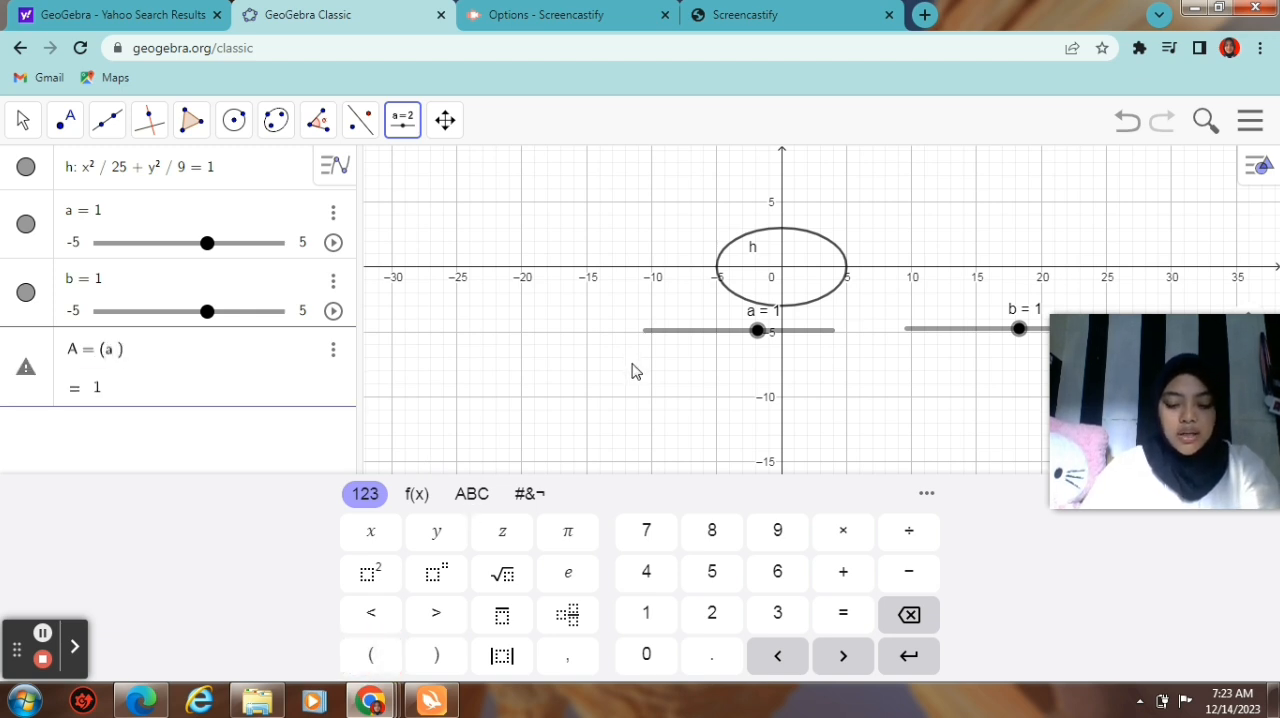
text(0)
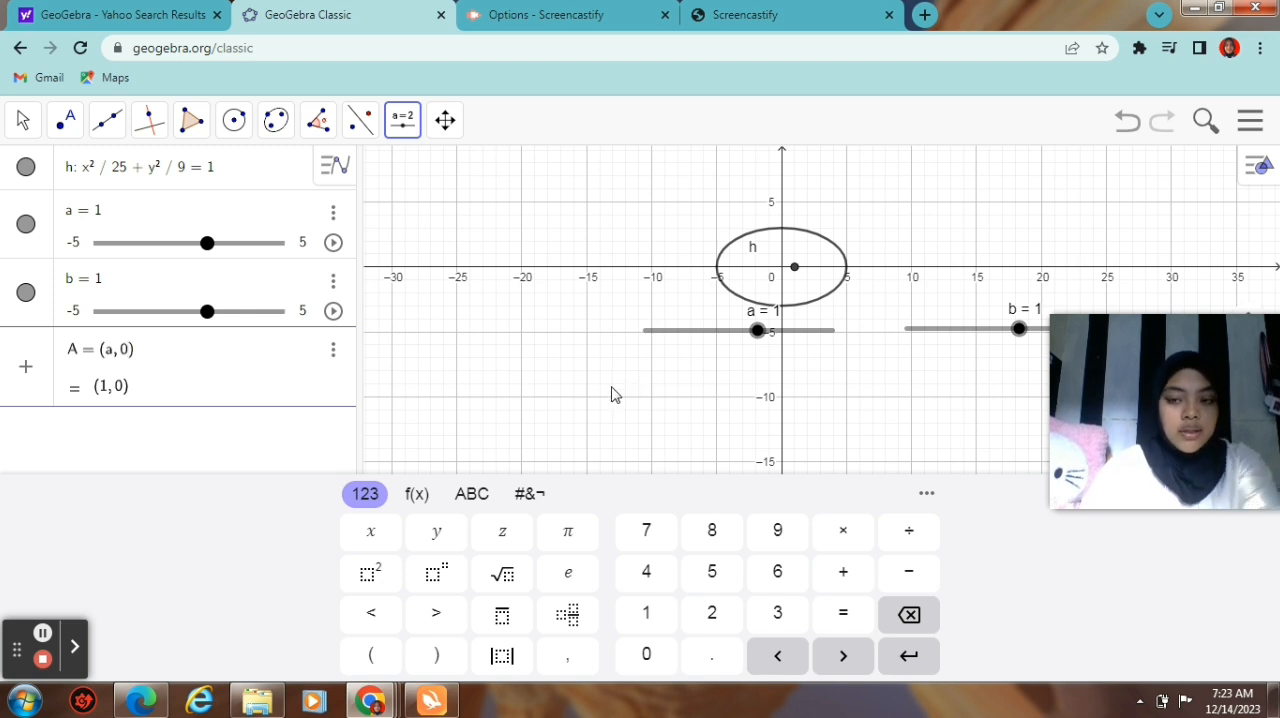
click(203, 375)
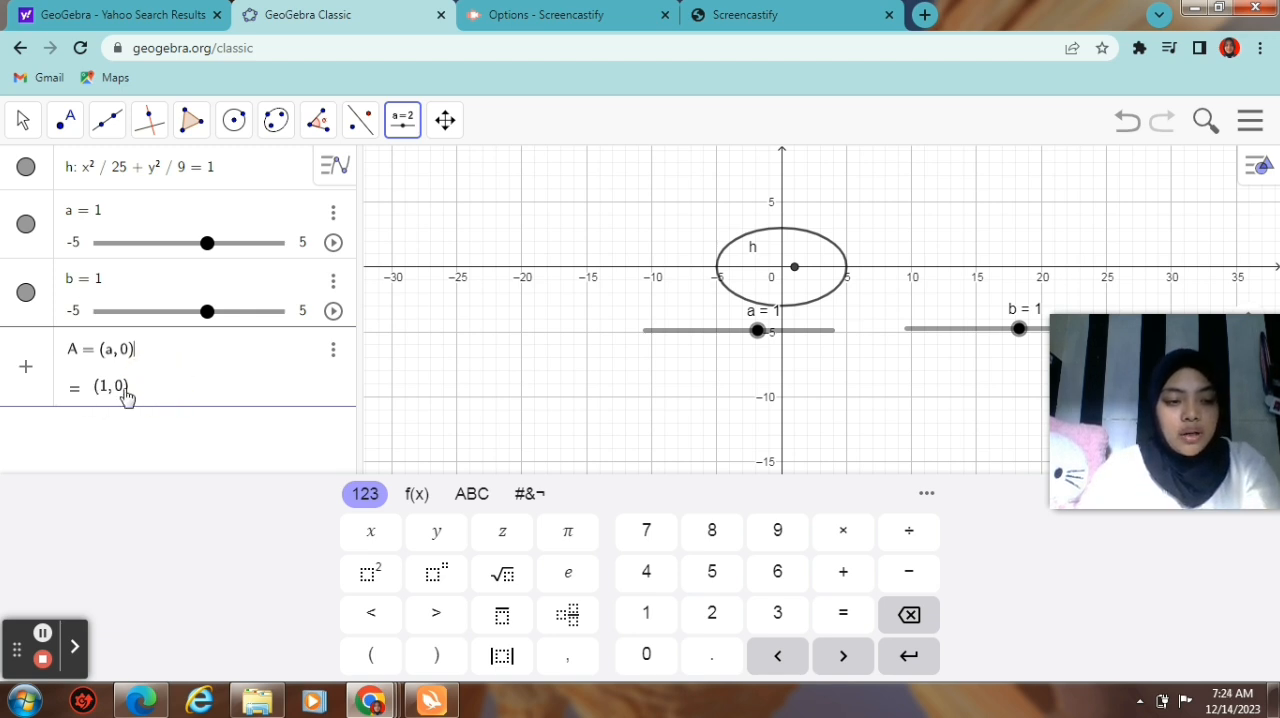
key(Return)
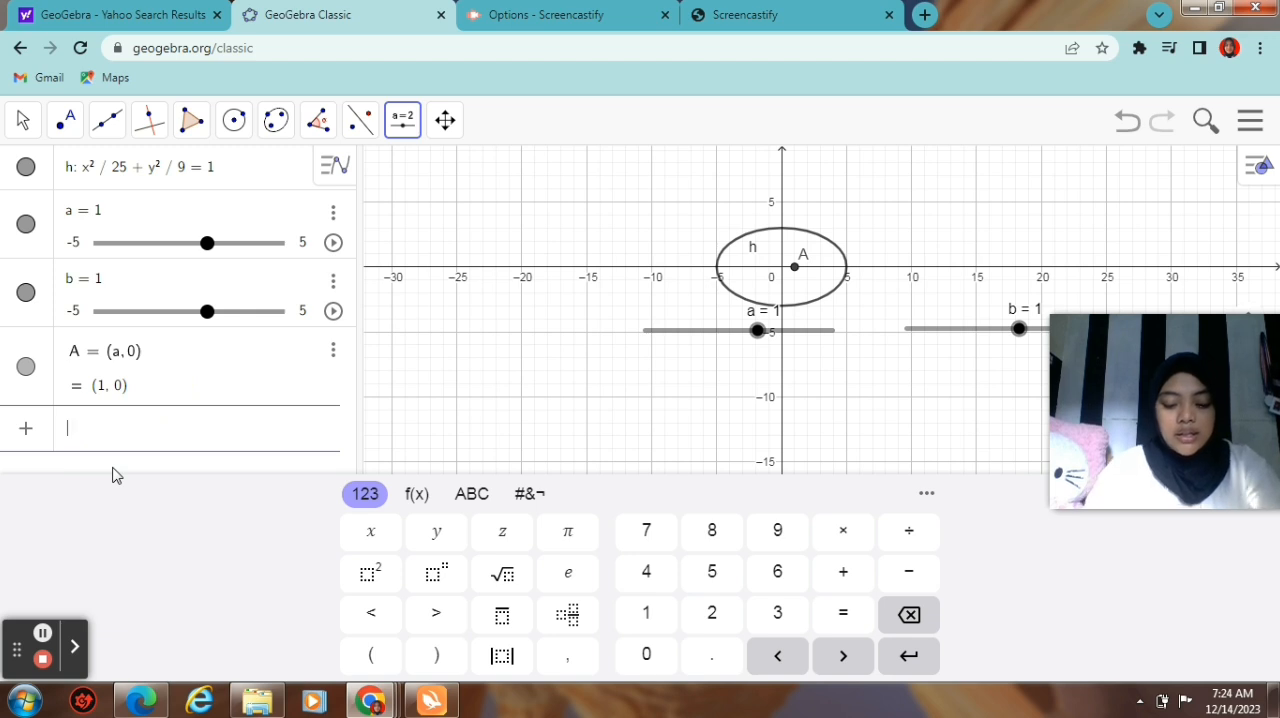
Step: Define point A' = (-a, 0) as a new algebra entry
text(A)
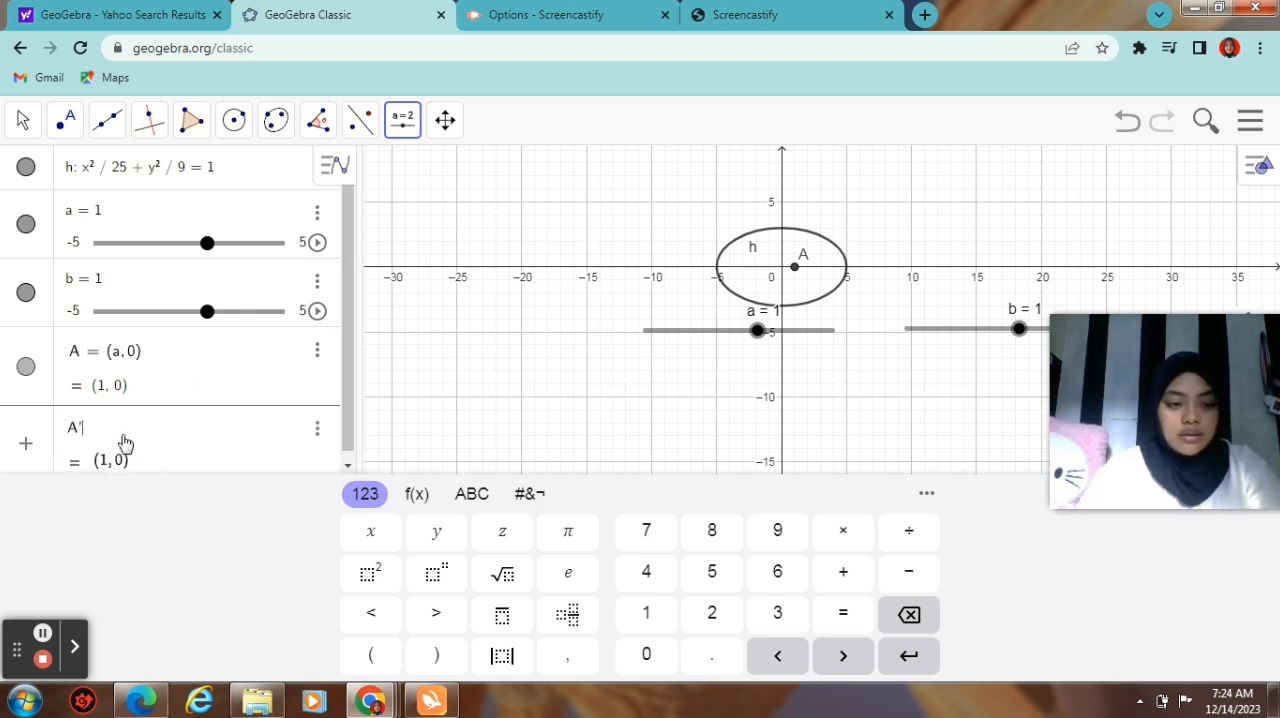
text(' )
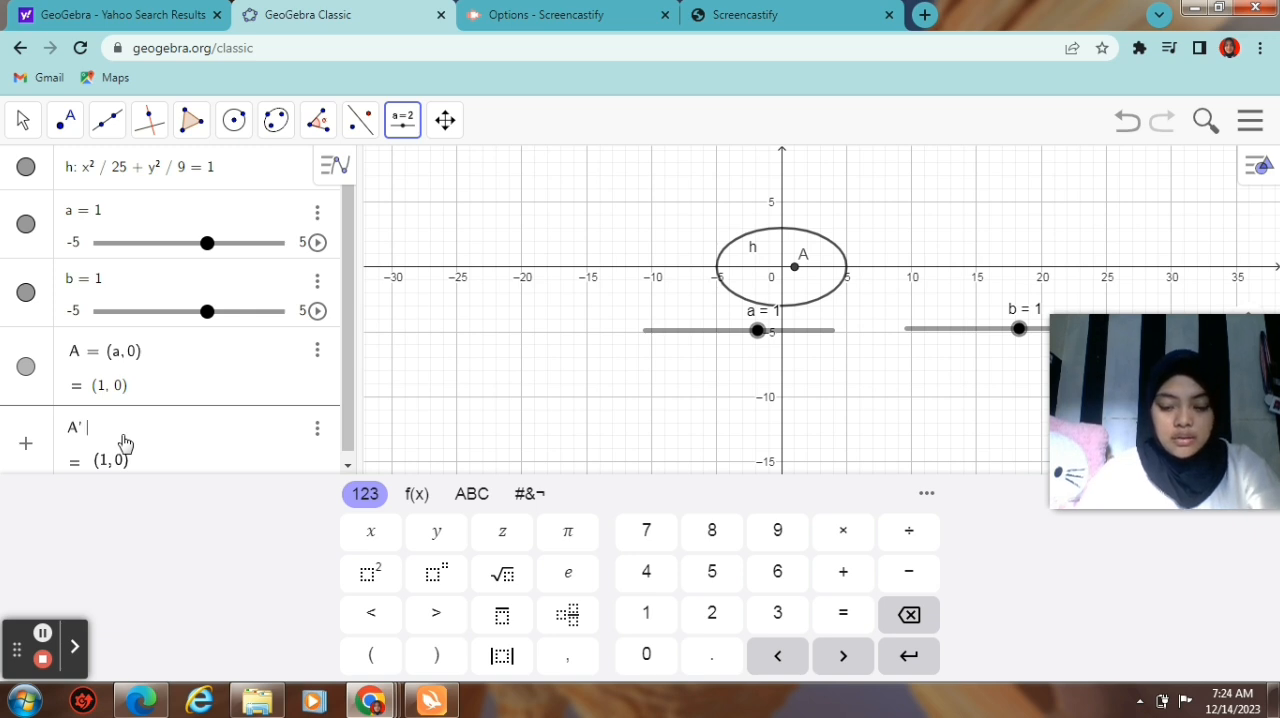
text(=)
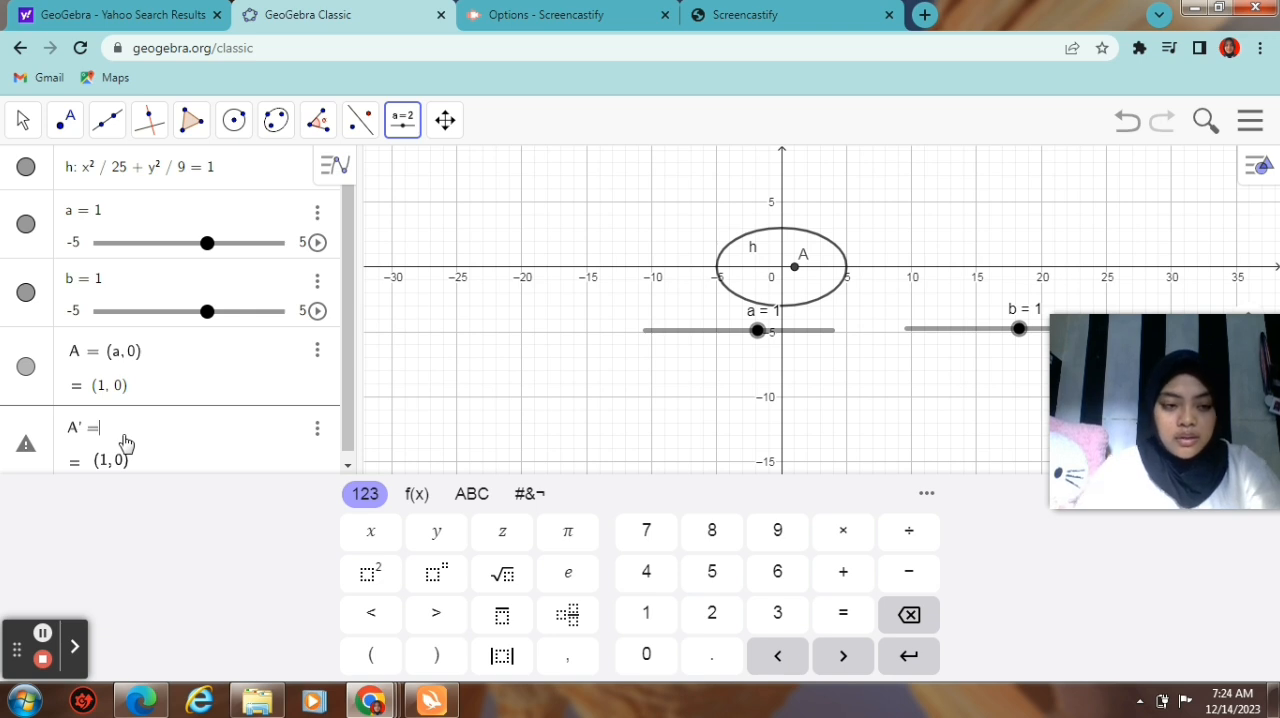
click(370, 654)
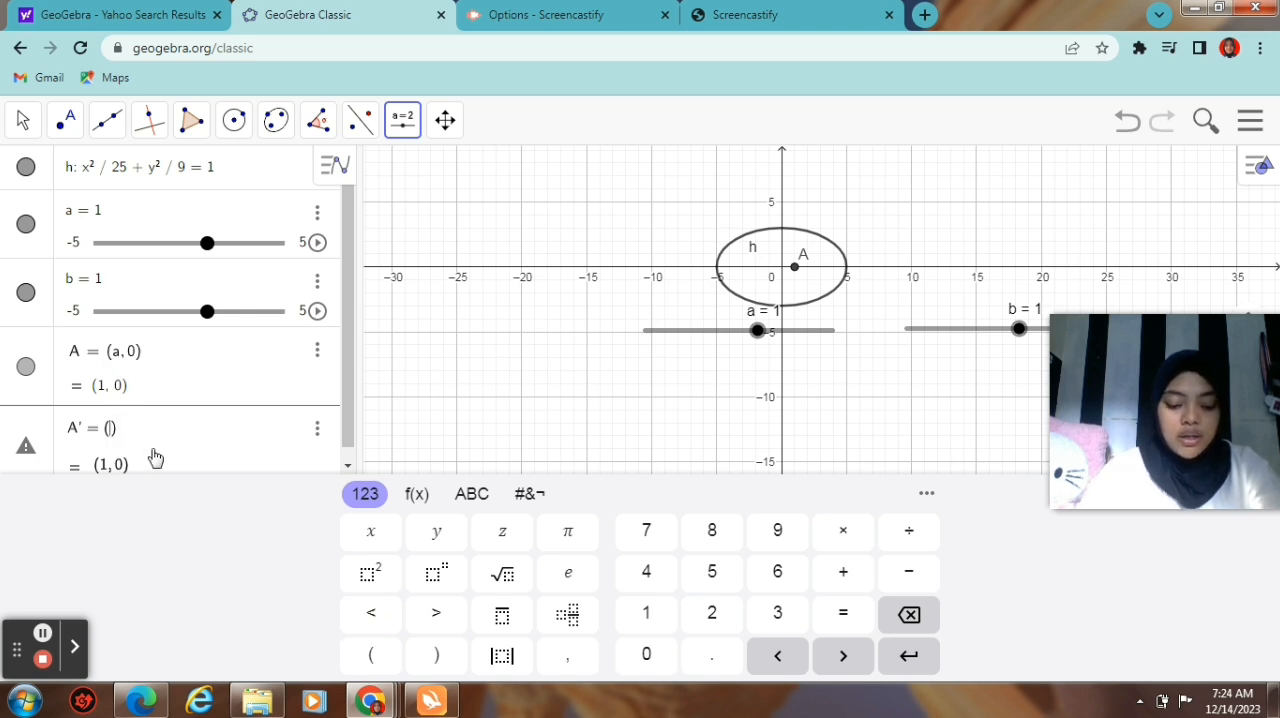
text(-a)
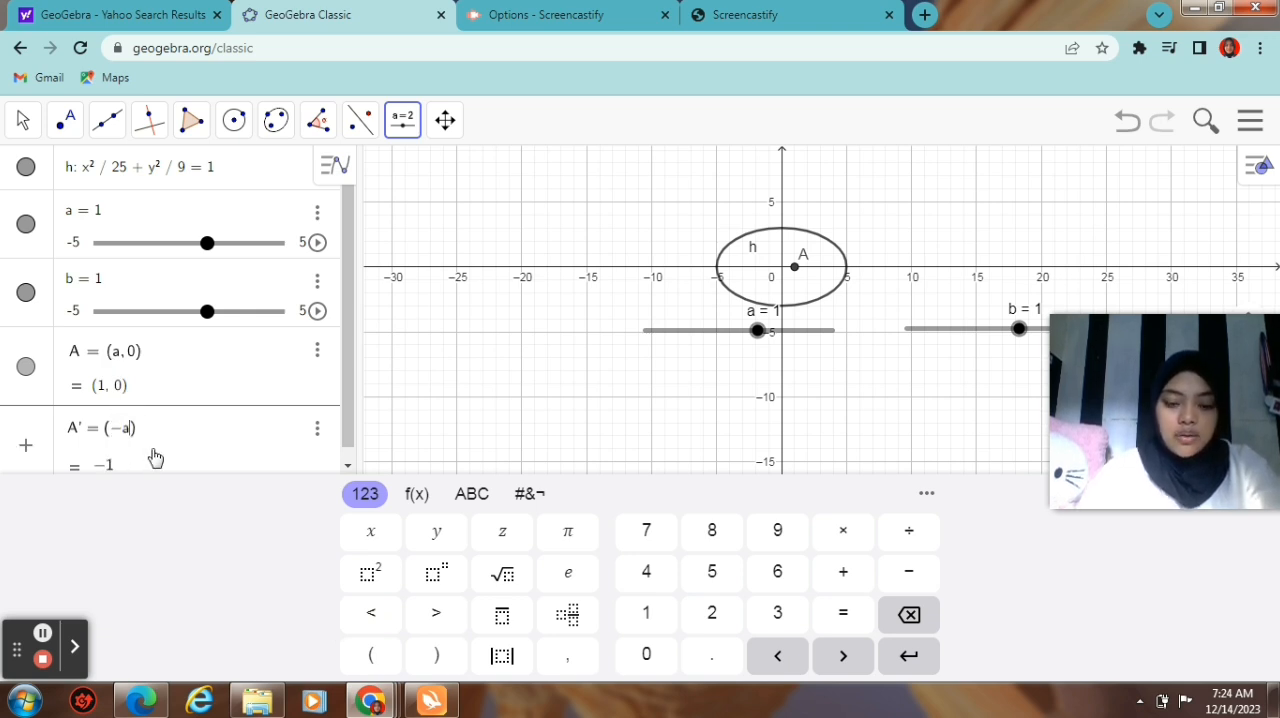
text(,)
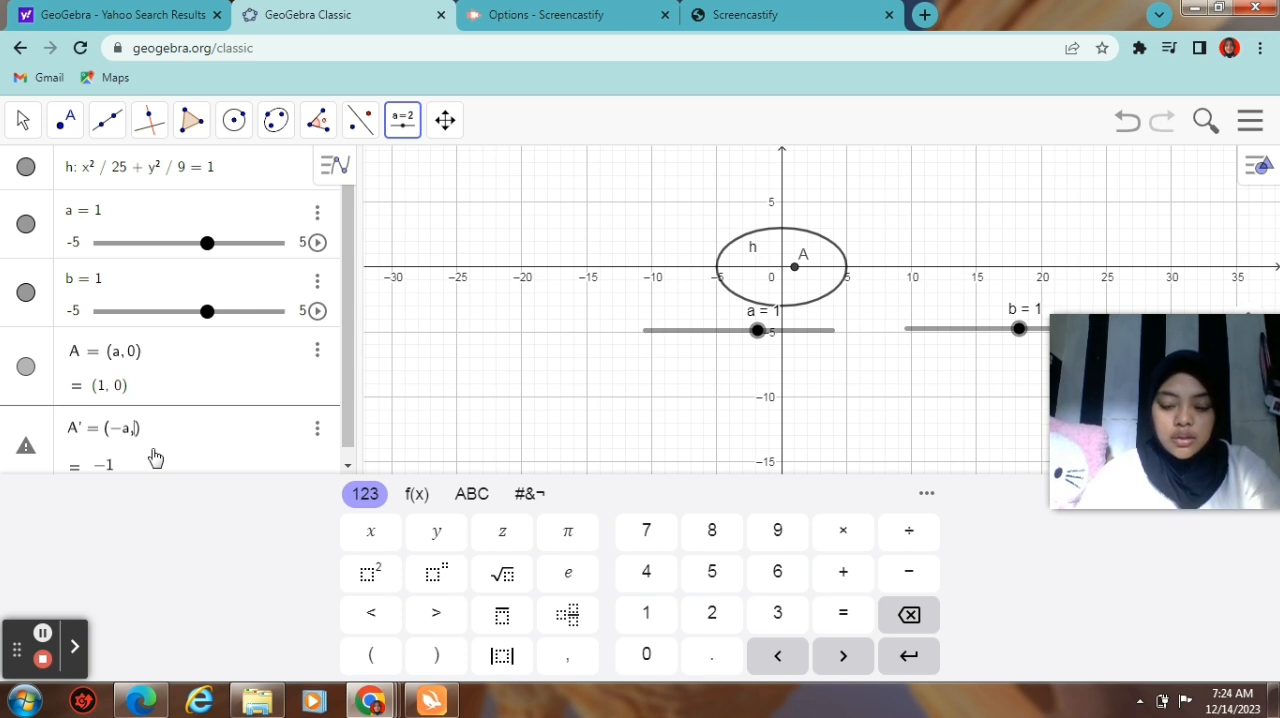
text(0)
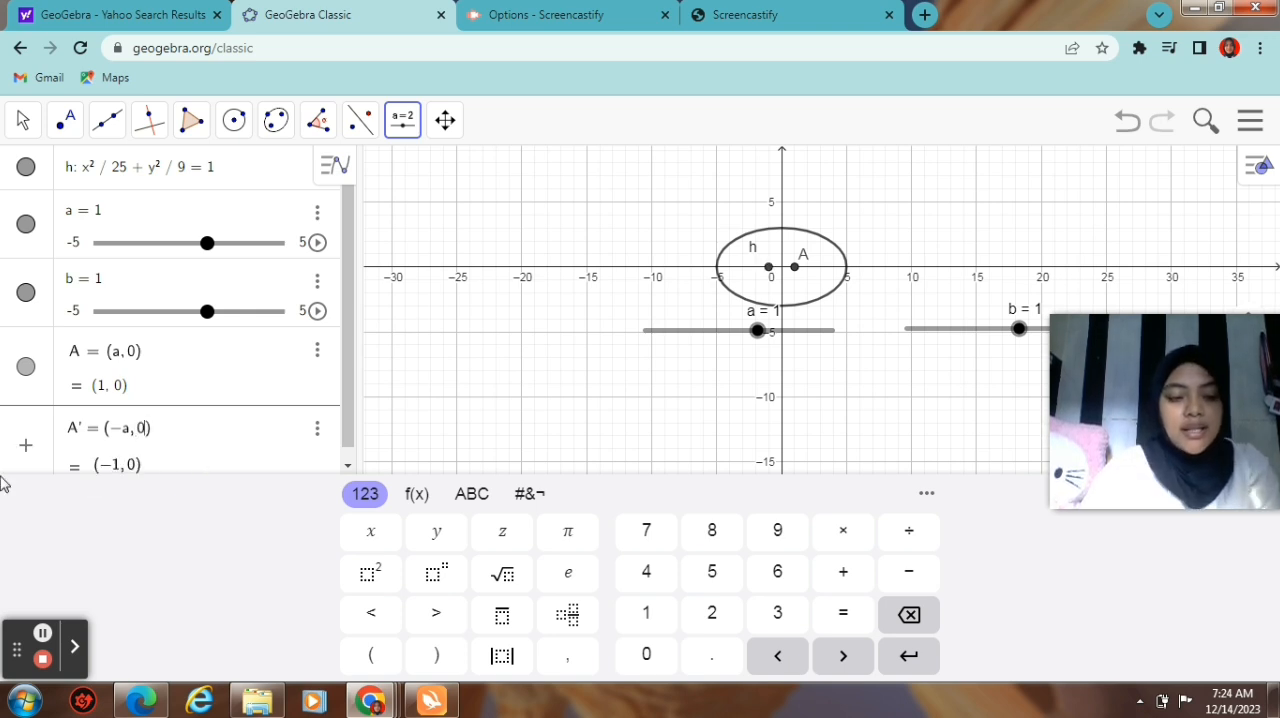
click(181, 468)
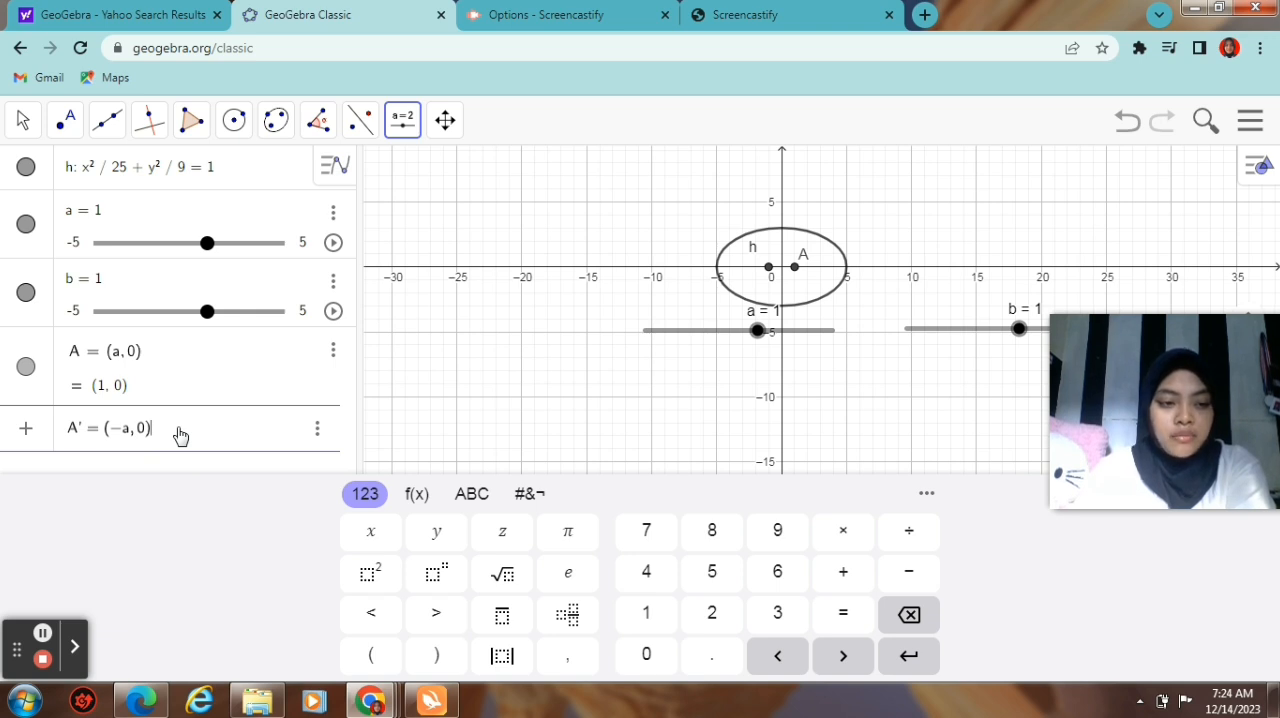
key(Return)
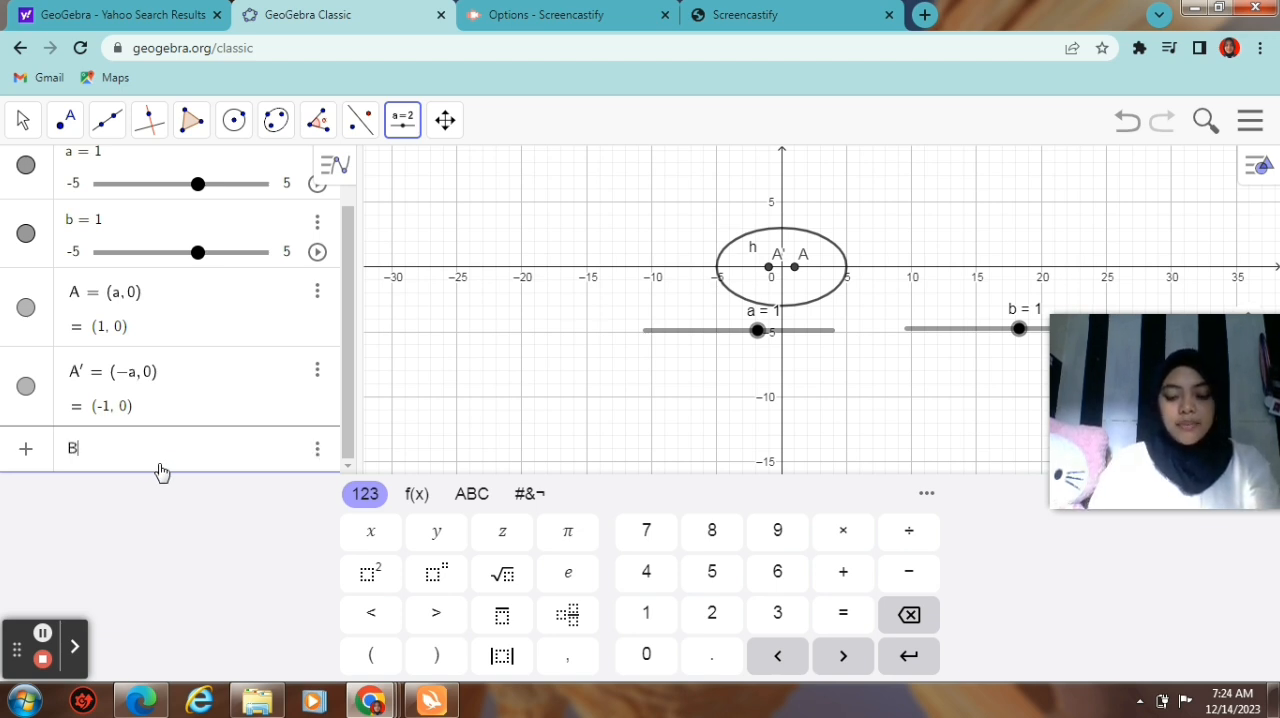
Step: Define point B = (b, 0) as a new algebra entry
text(B =)
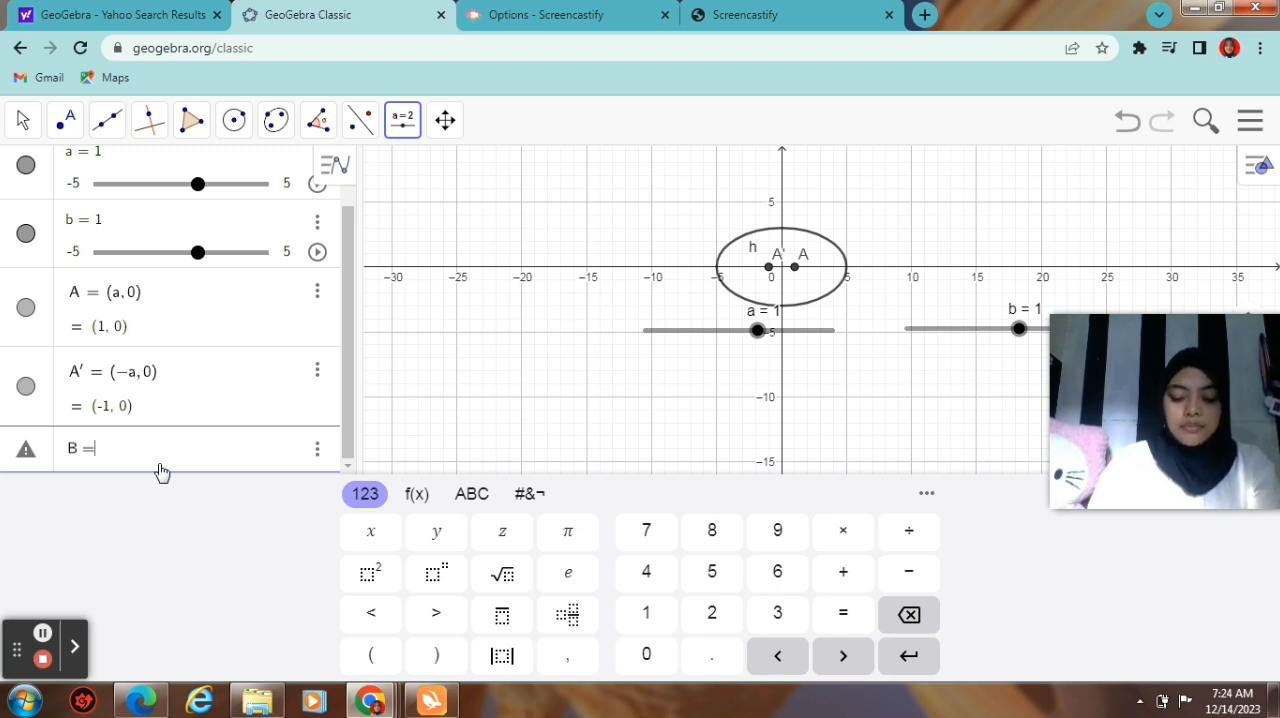
click(376, 653)
text(b,0)
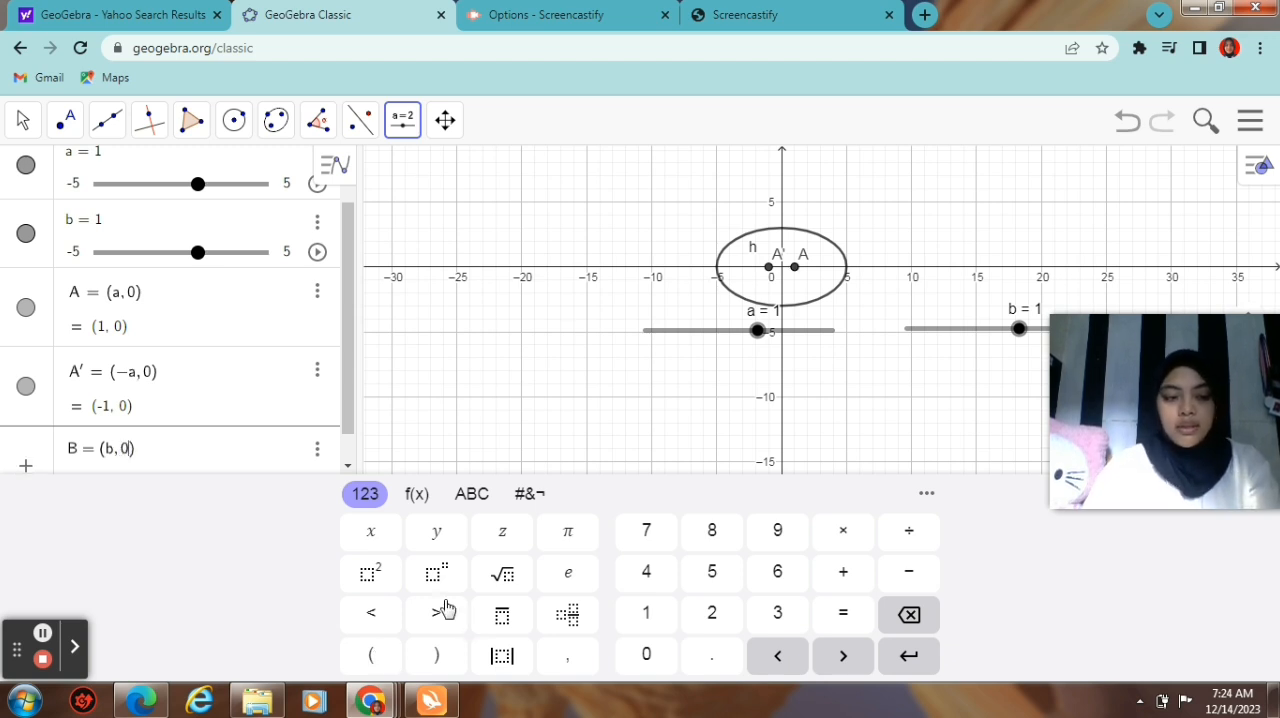
key(Return)
Step: Define point B' = (-b, 0) as a new algebra entry
mouse_move(355, 683)
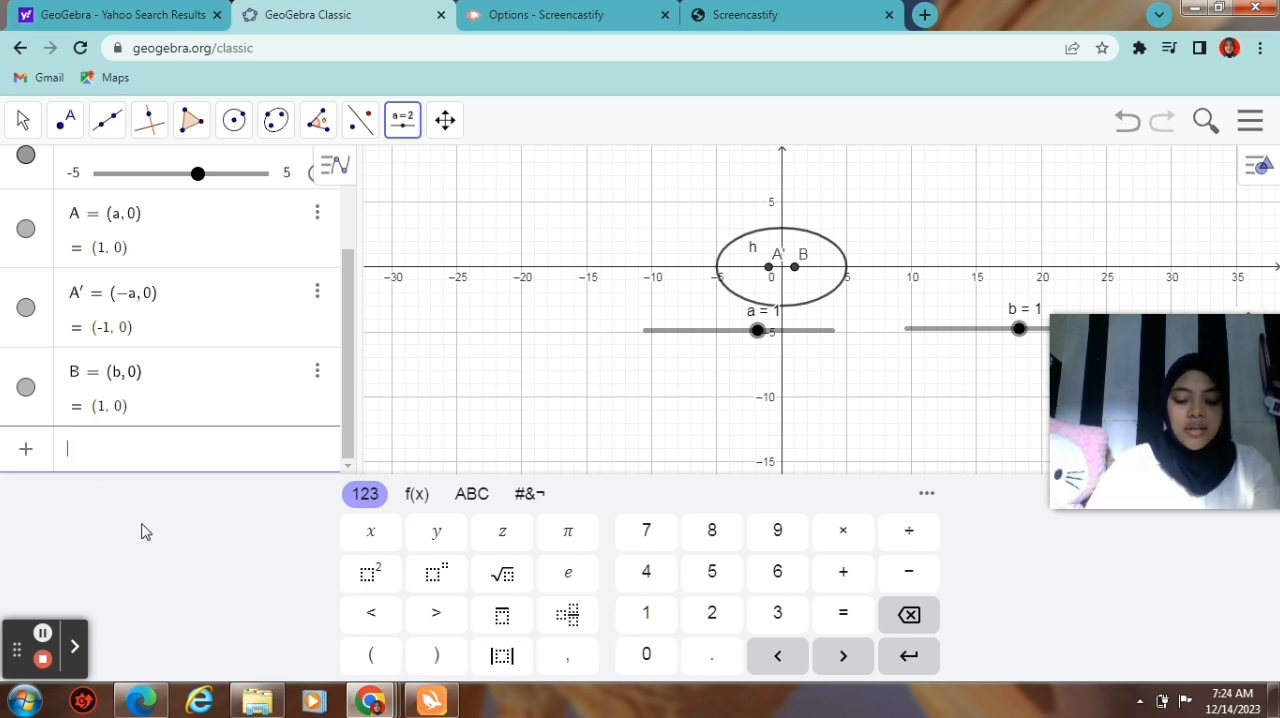
text(B′)
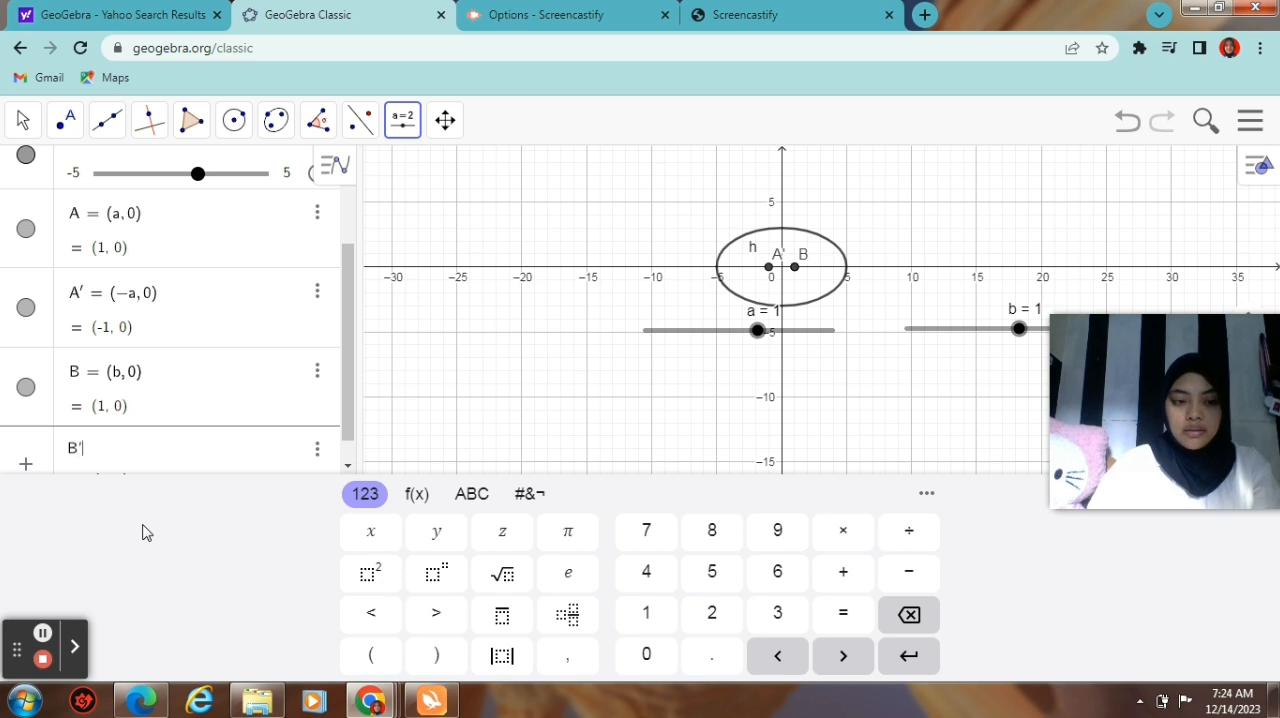
text(' =)
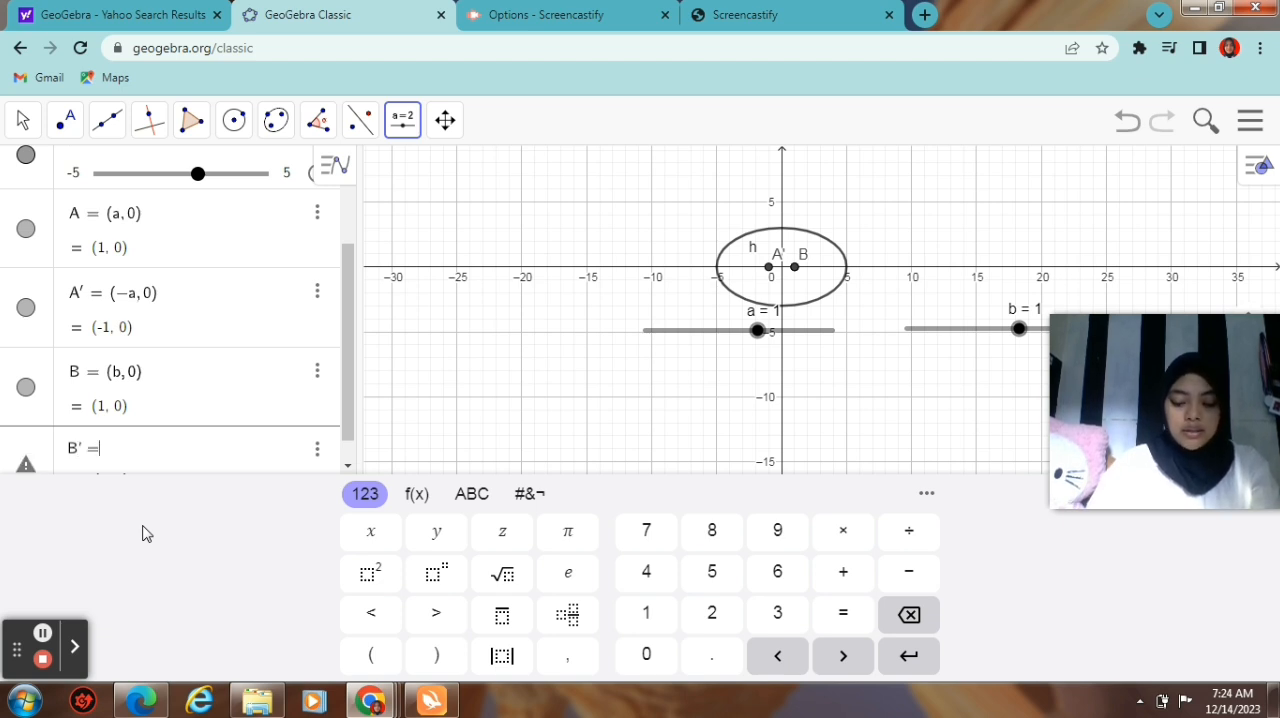
click(376, 652)
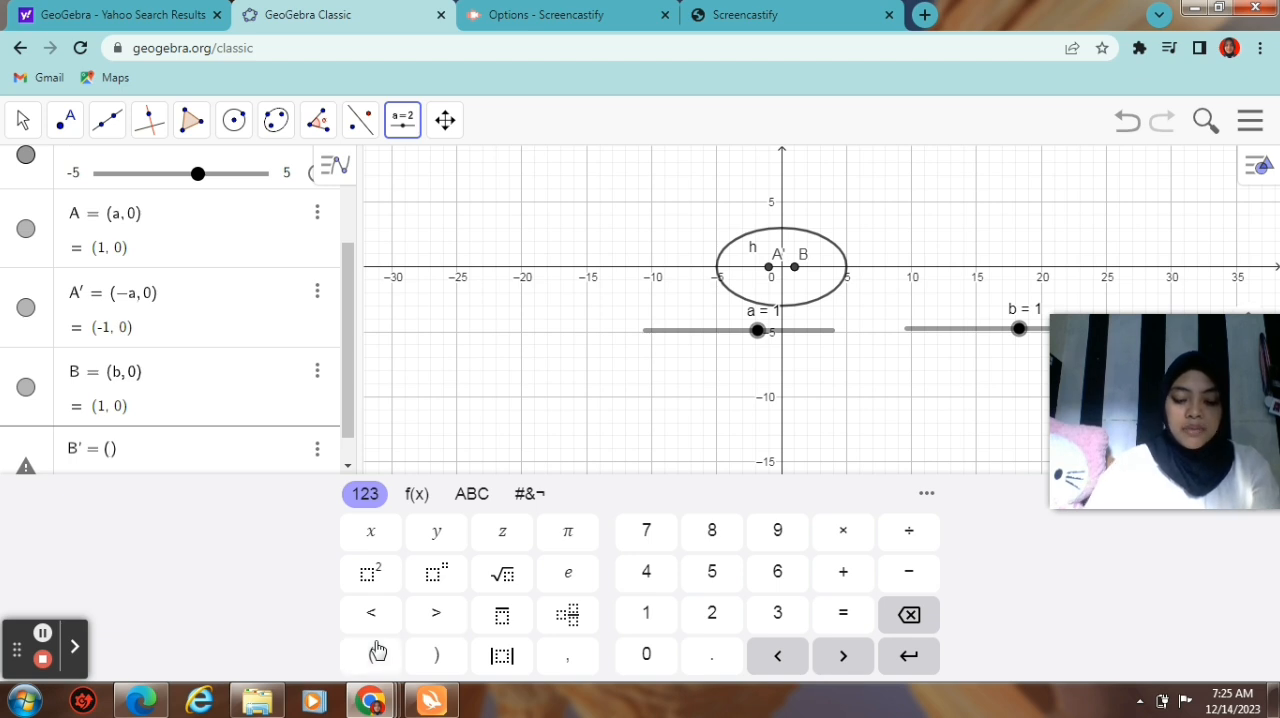
text(-b,0)
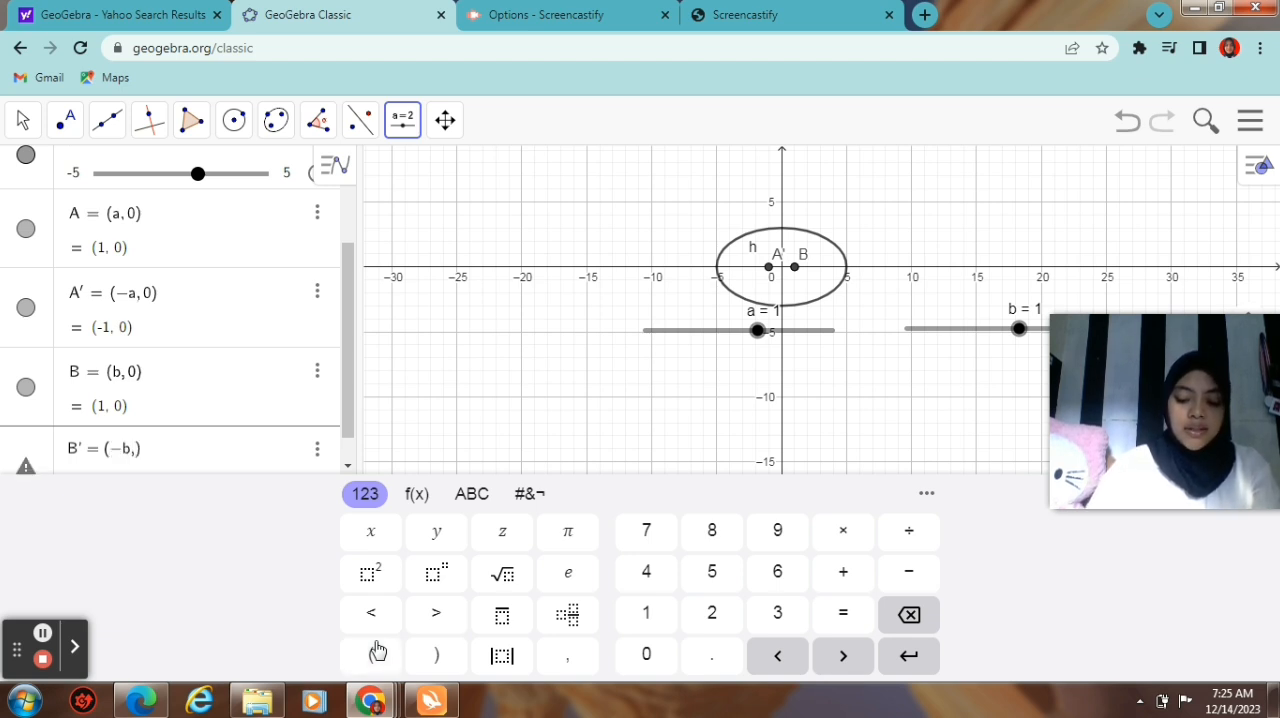
key(Return)
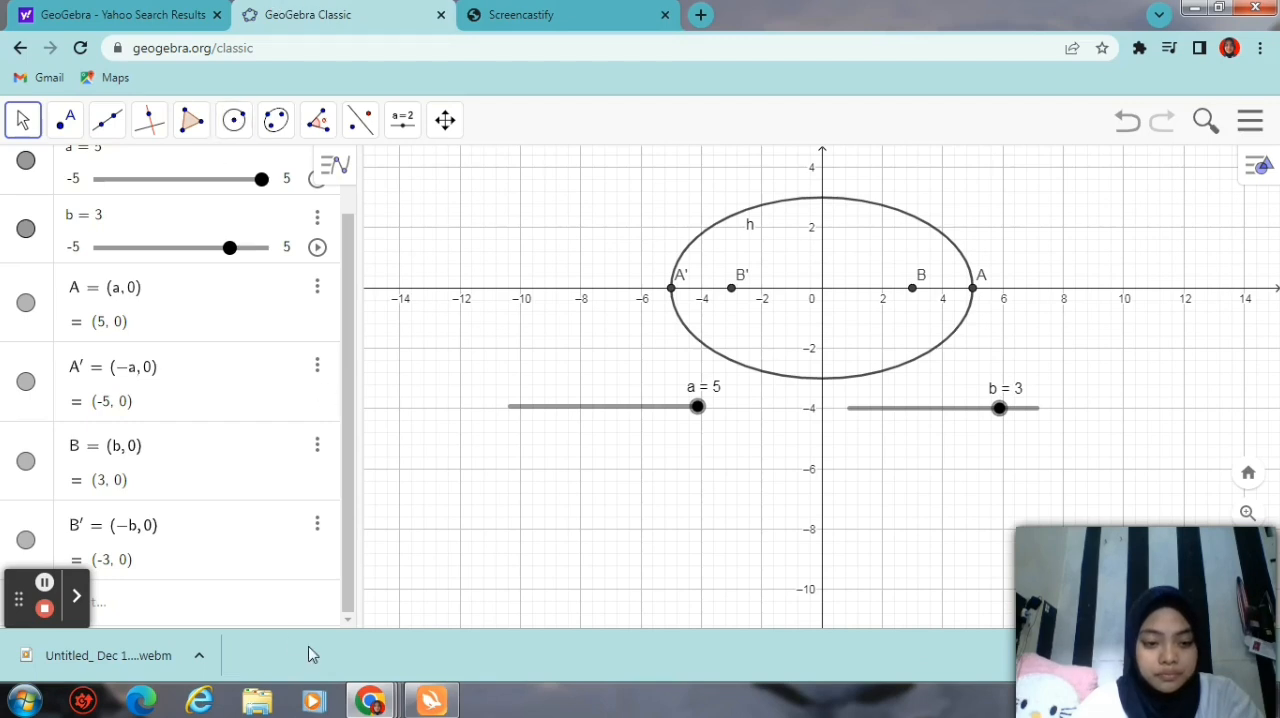
Step: Define the number C as the square root of a² + b²
click(266, 612)
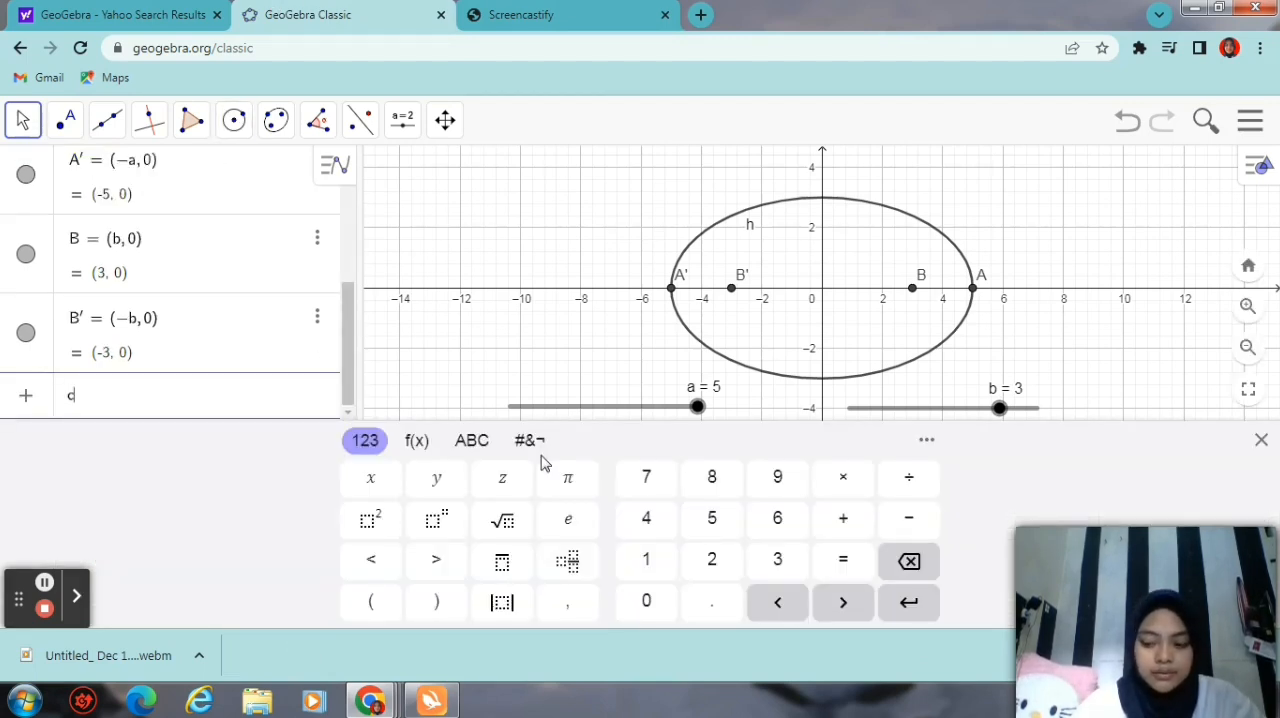
text(C=)
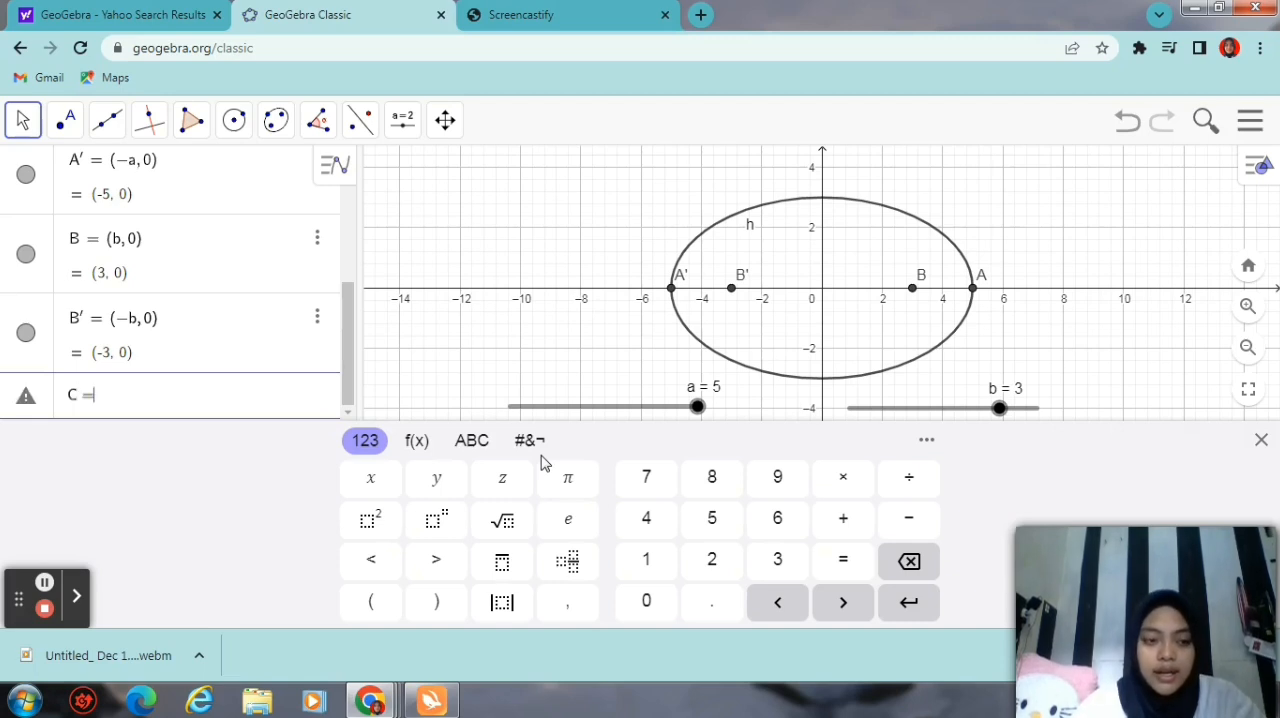
click(503, 520)
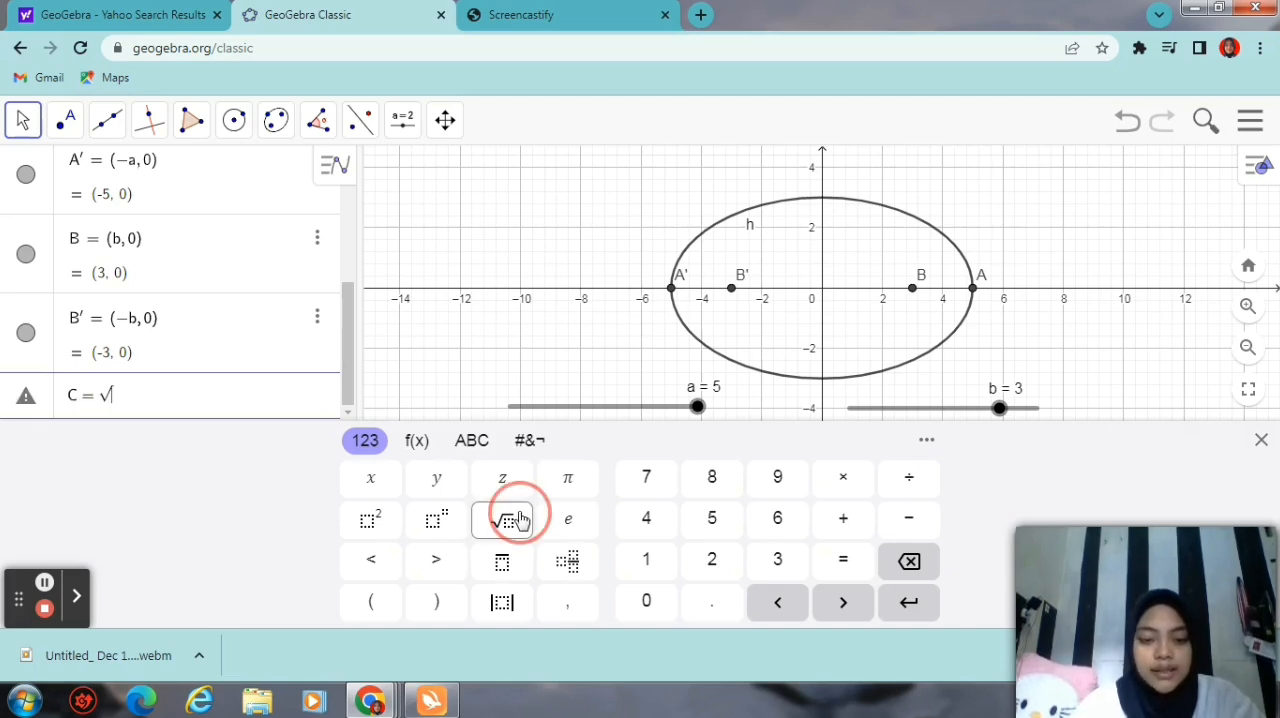
text(a)
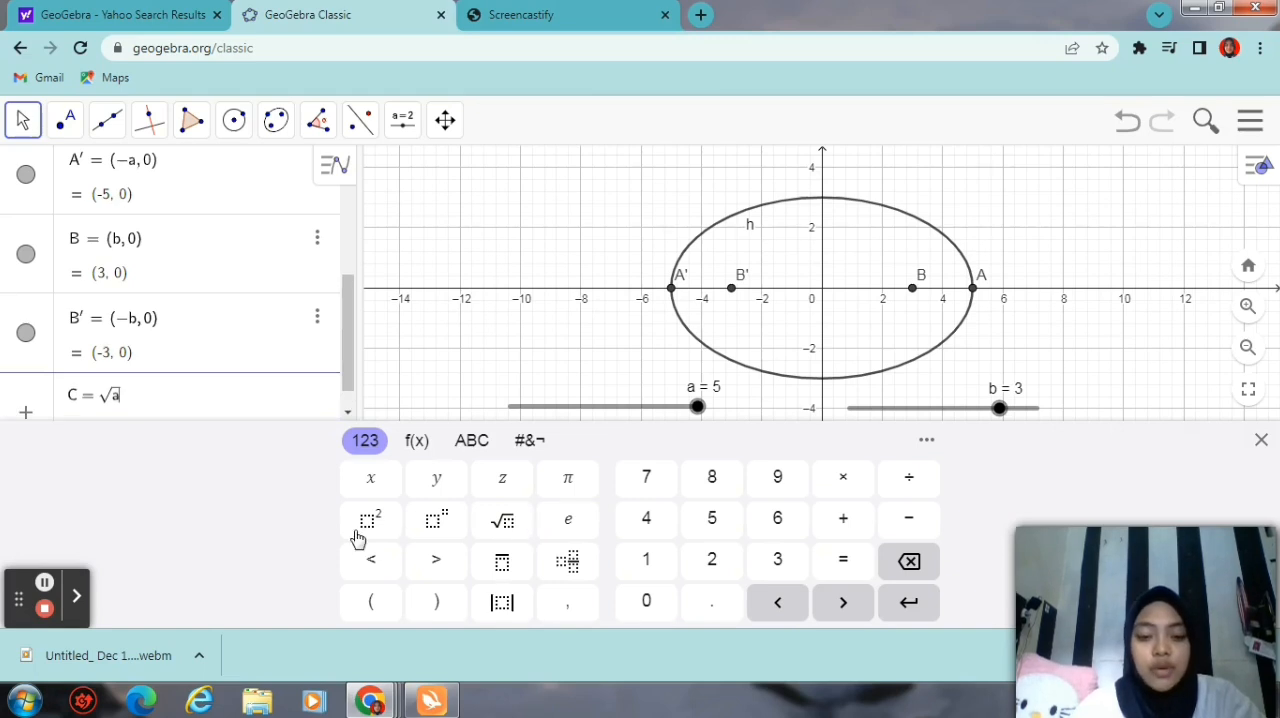
click(371, 517)
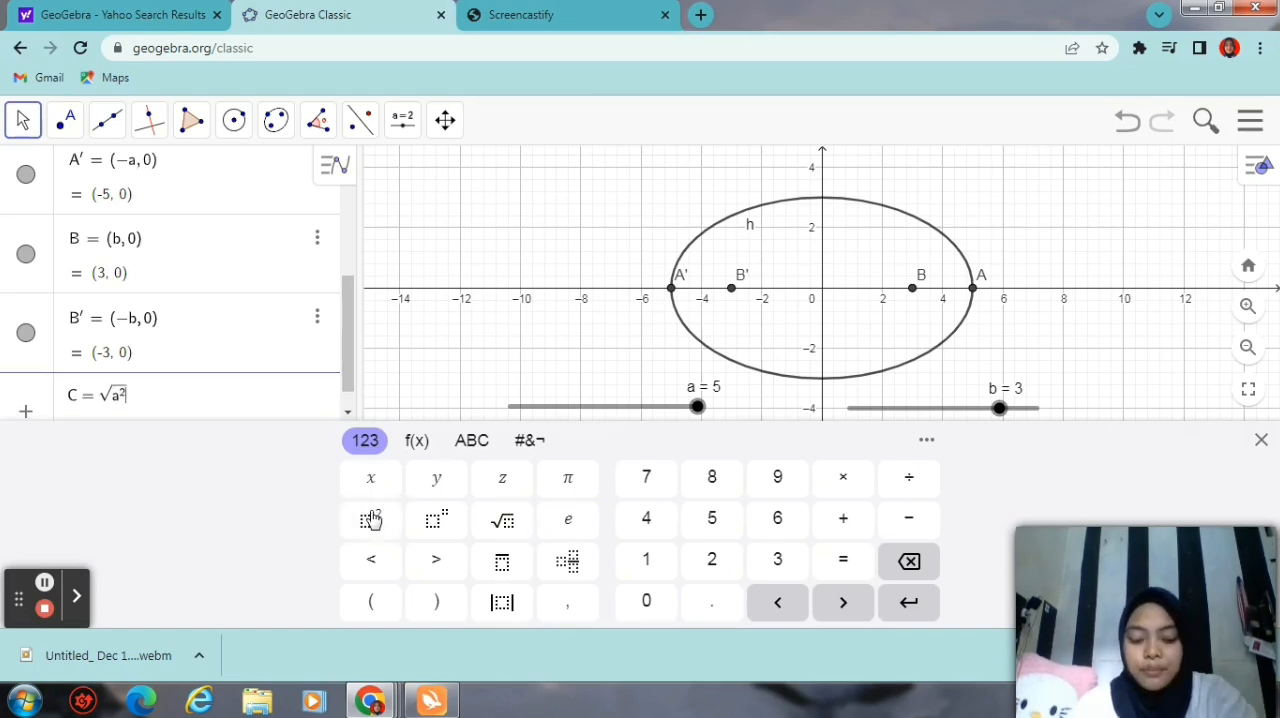
text(+ )
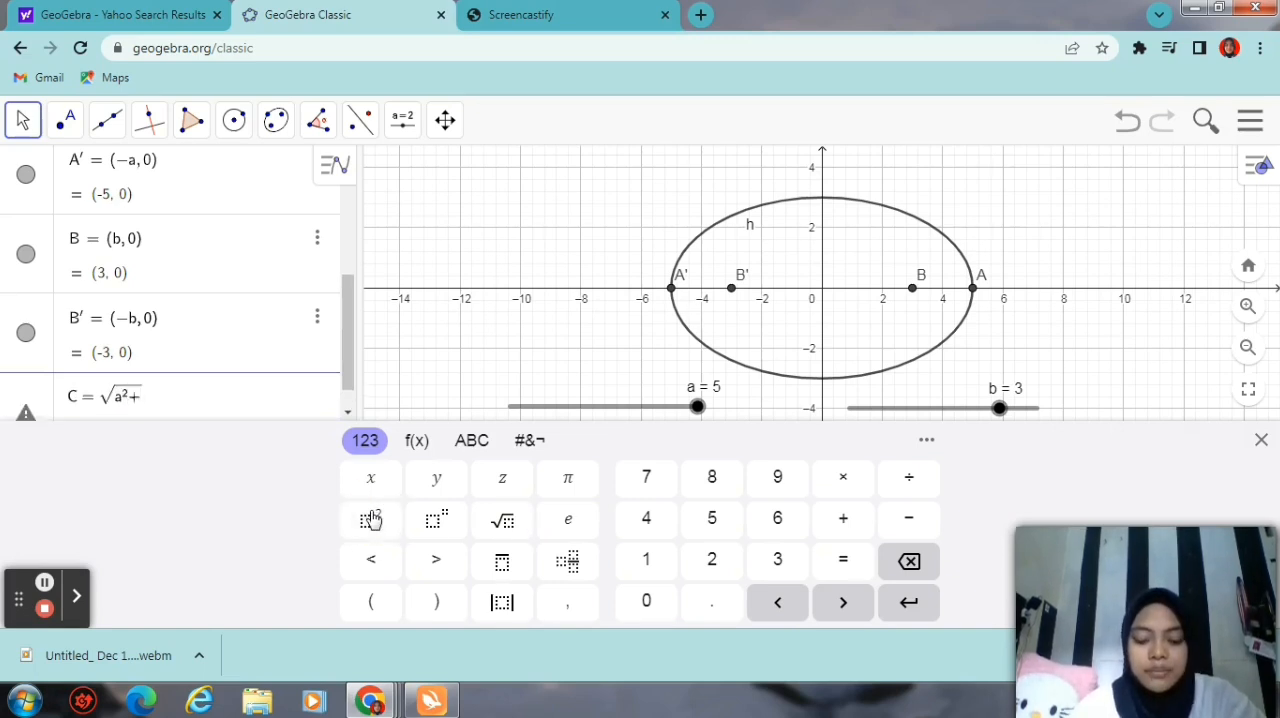
text(b)
click(371, 519)
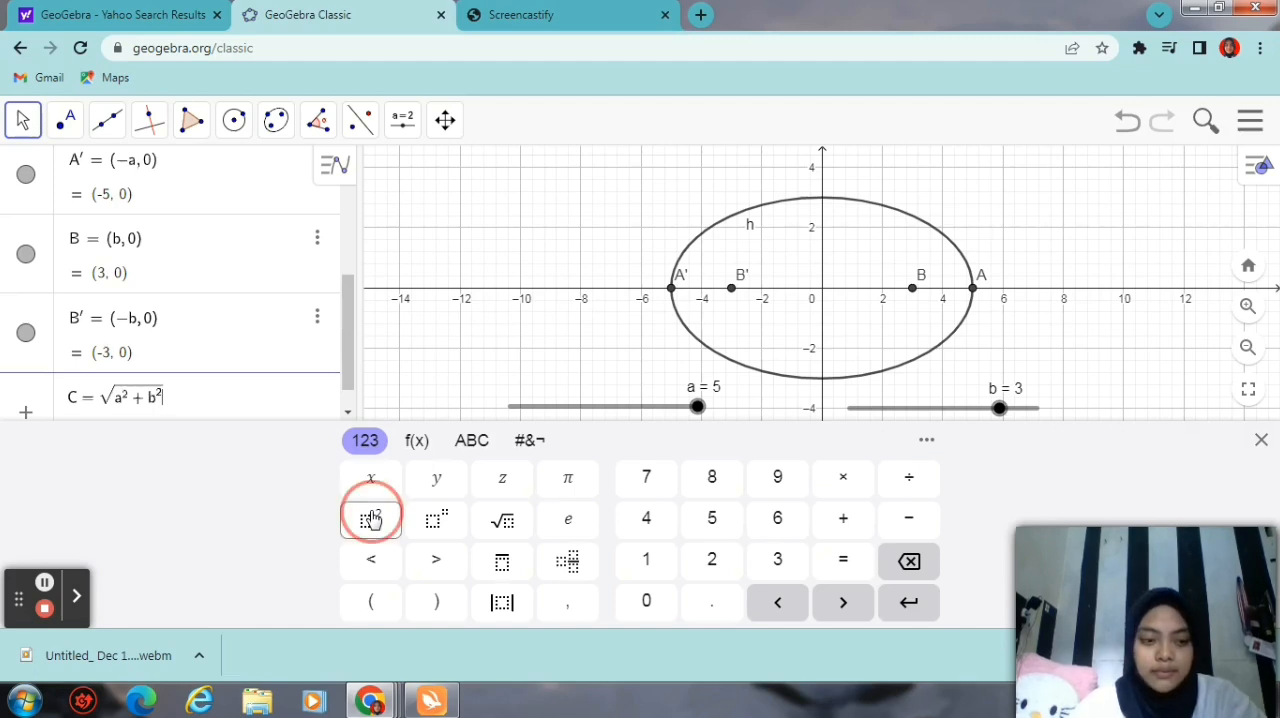
key(Return)
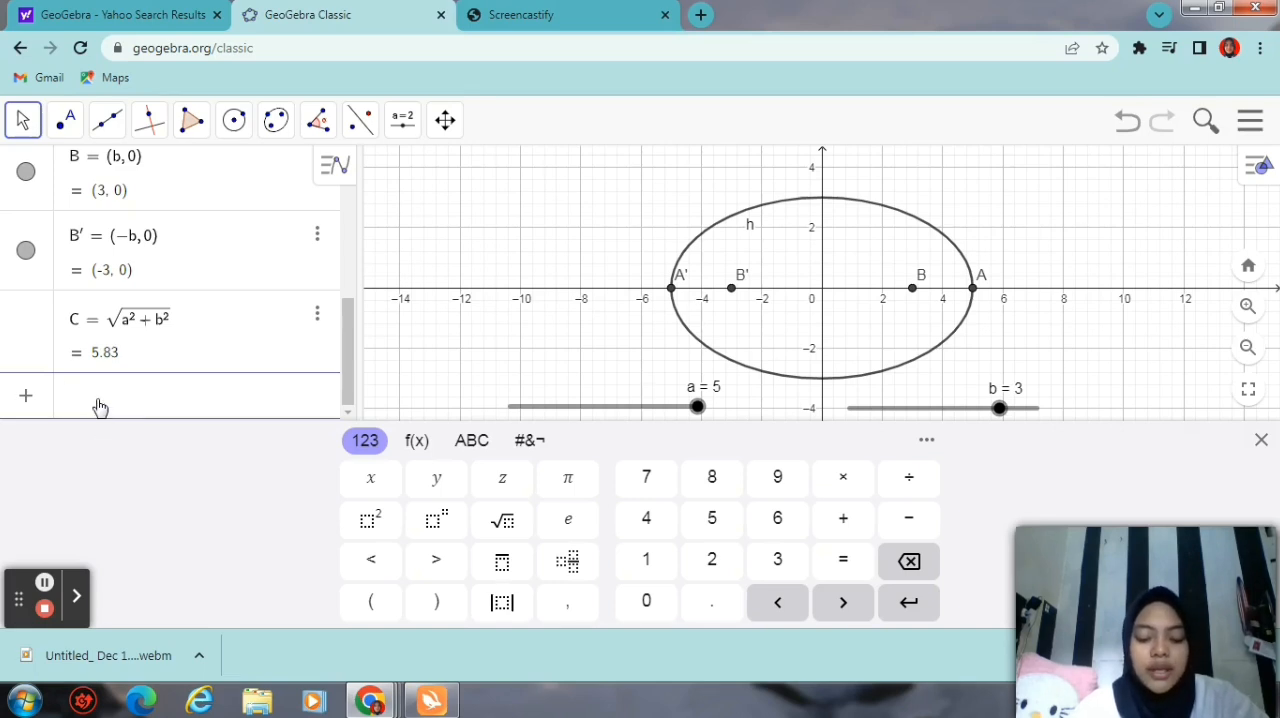
Step: Define point F = (c, 0) as a new algebra entry, using a lowercase c
text(F=)
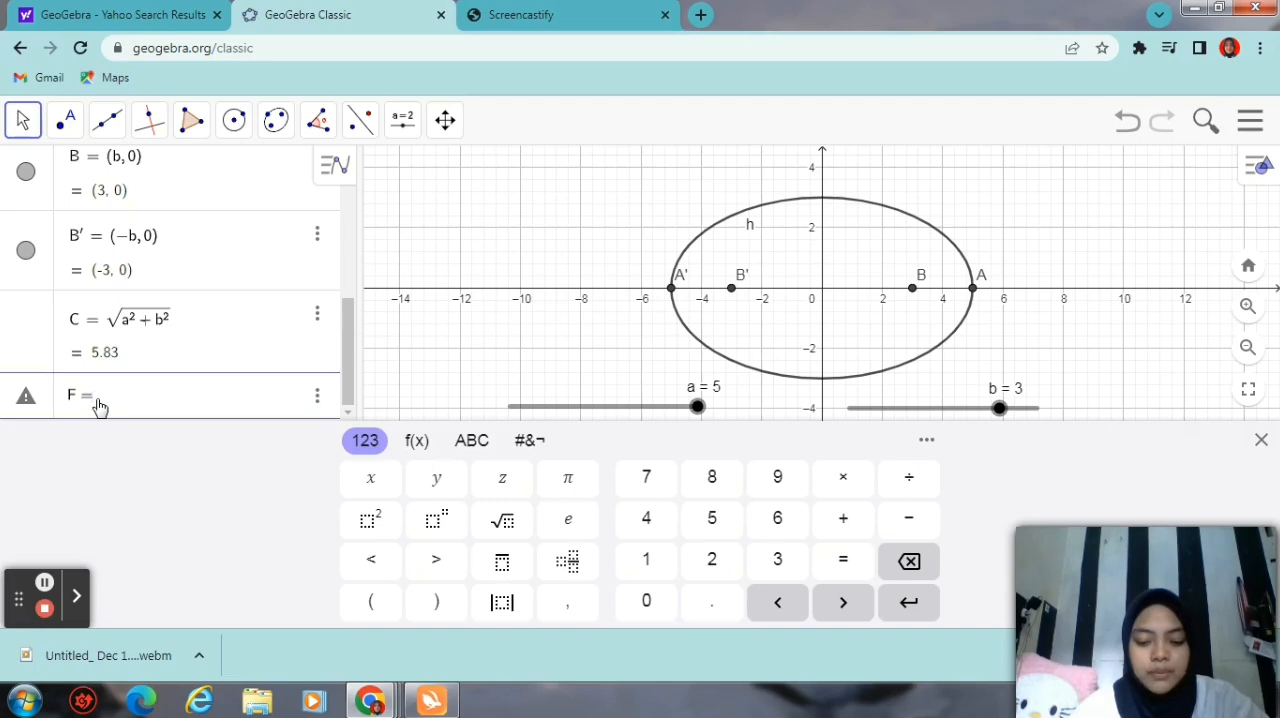
click(369, 607)
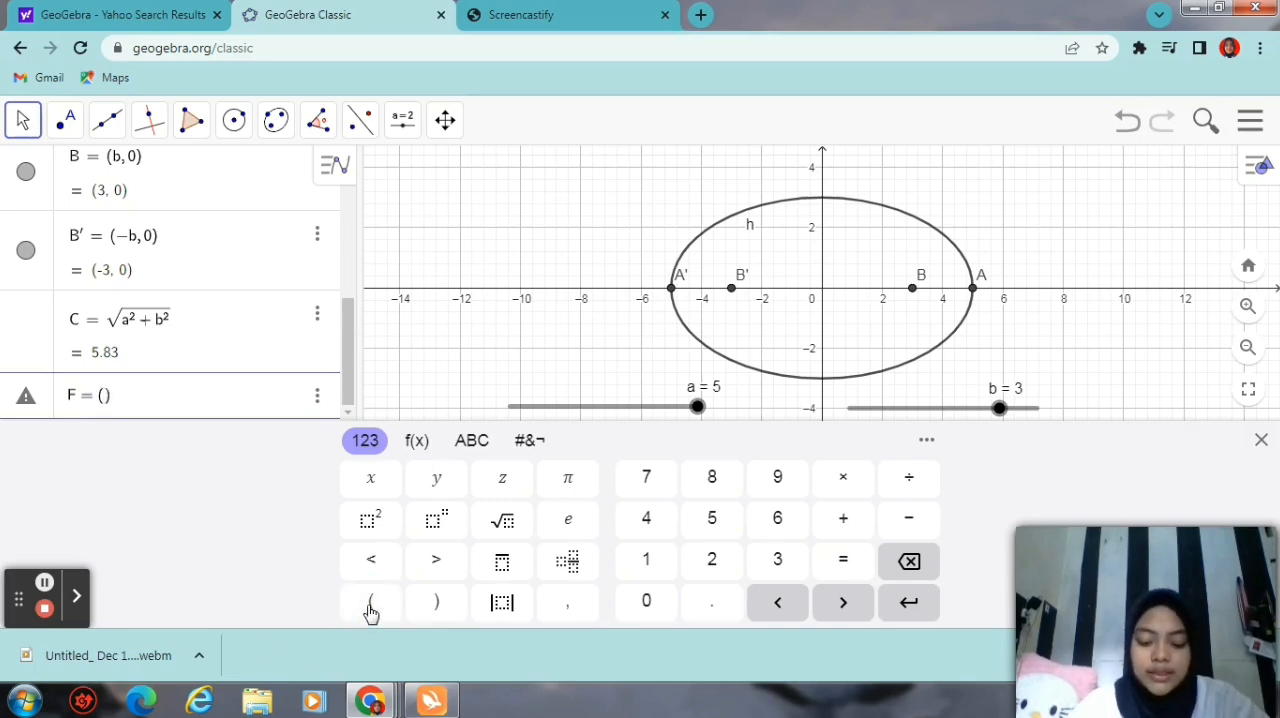
text(c)
text(,0-)
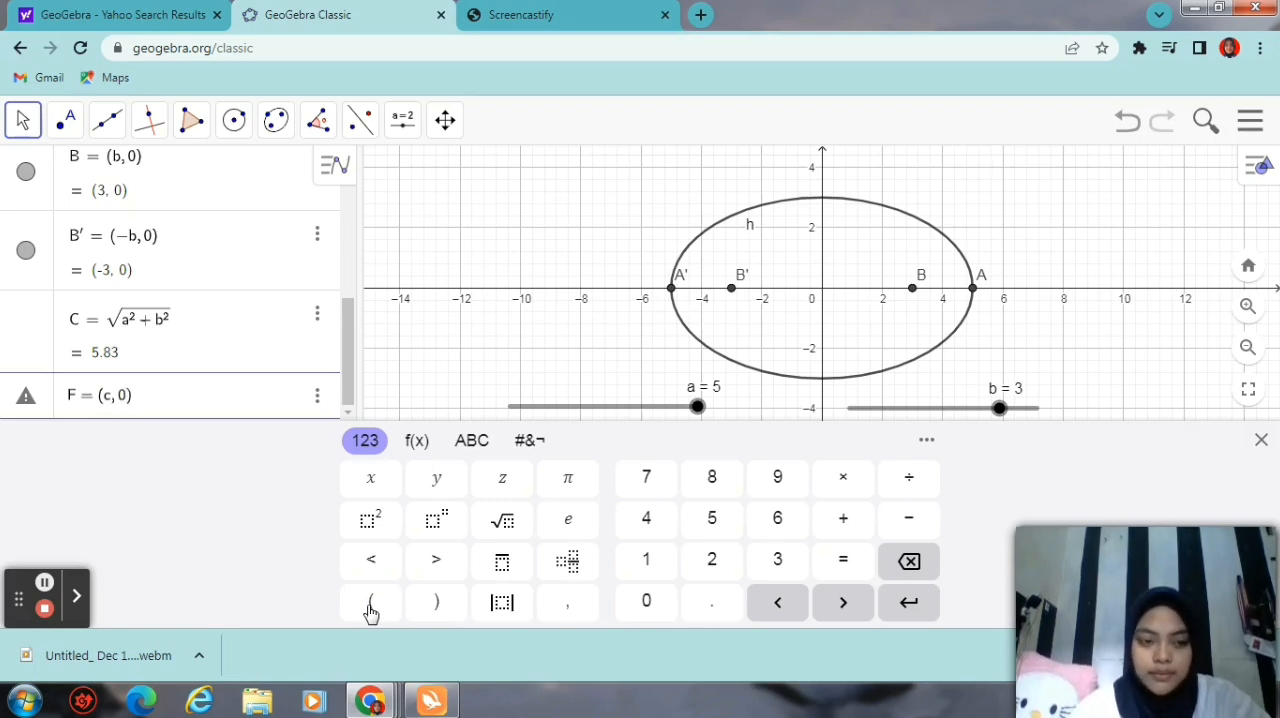
key(Return)
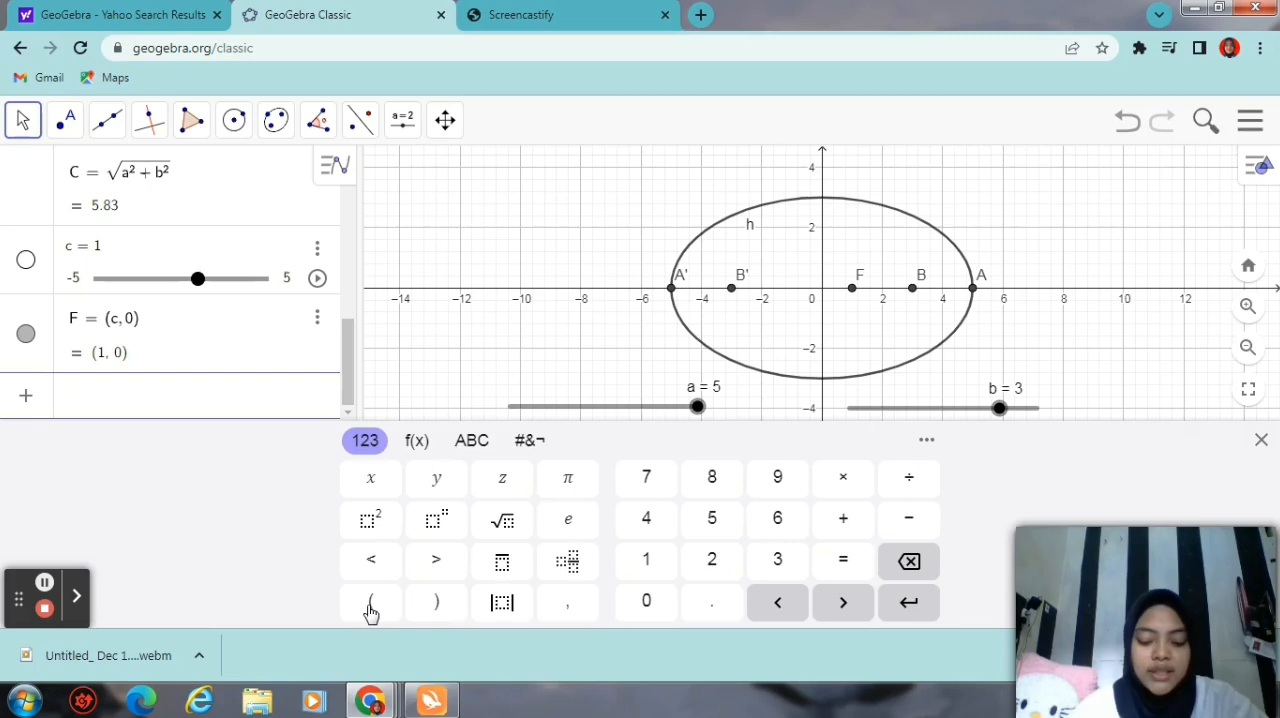
Step: Define point F' = (-c, 0) as a new algebra entry
text(F' =)
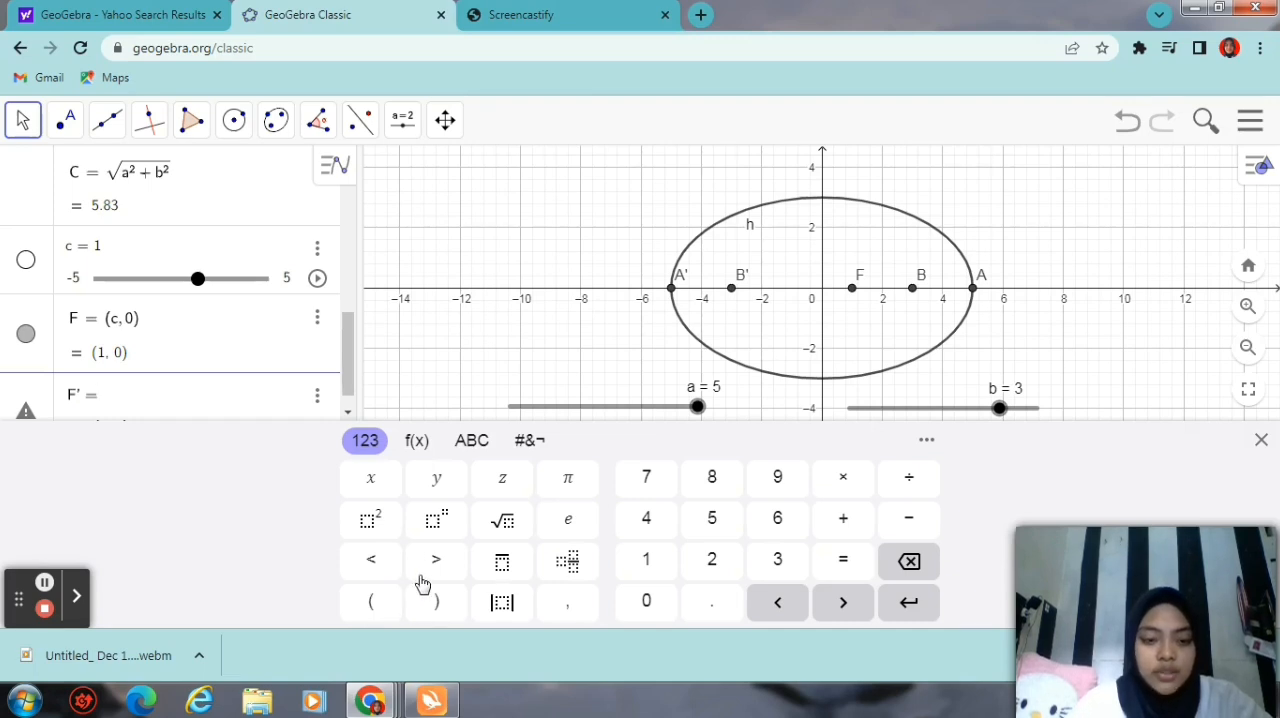
click(373, 602)
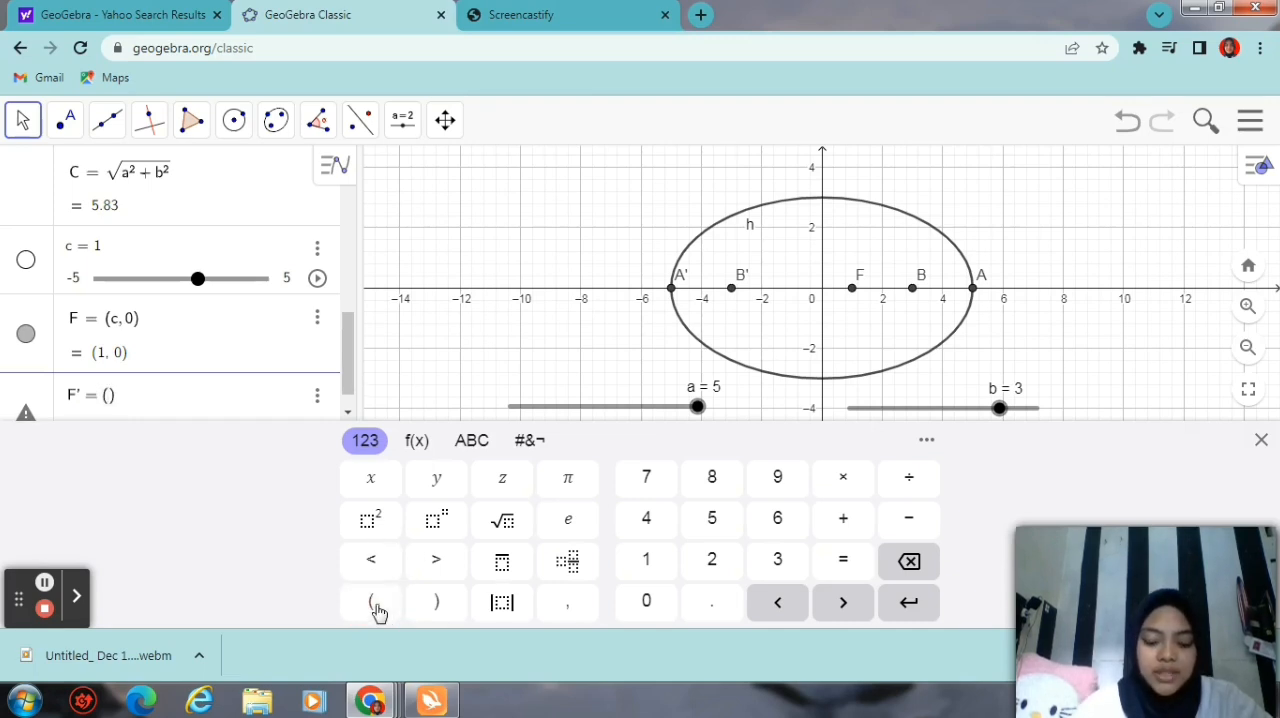
text(-c,0)
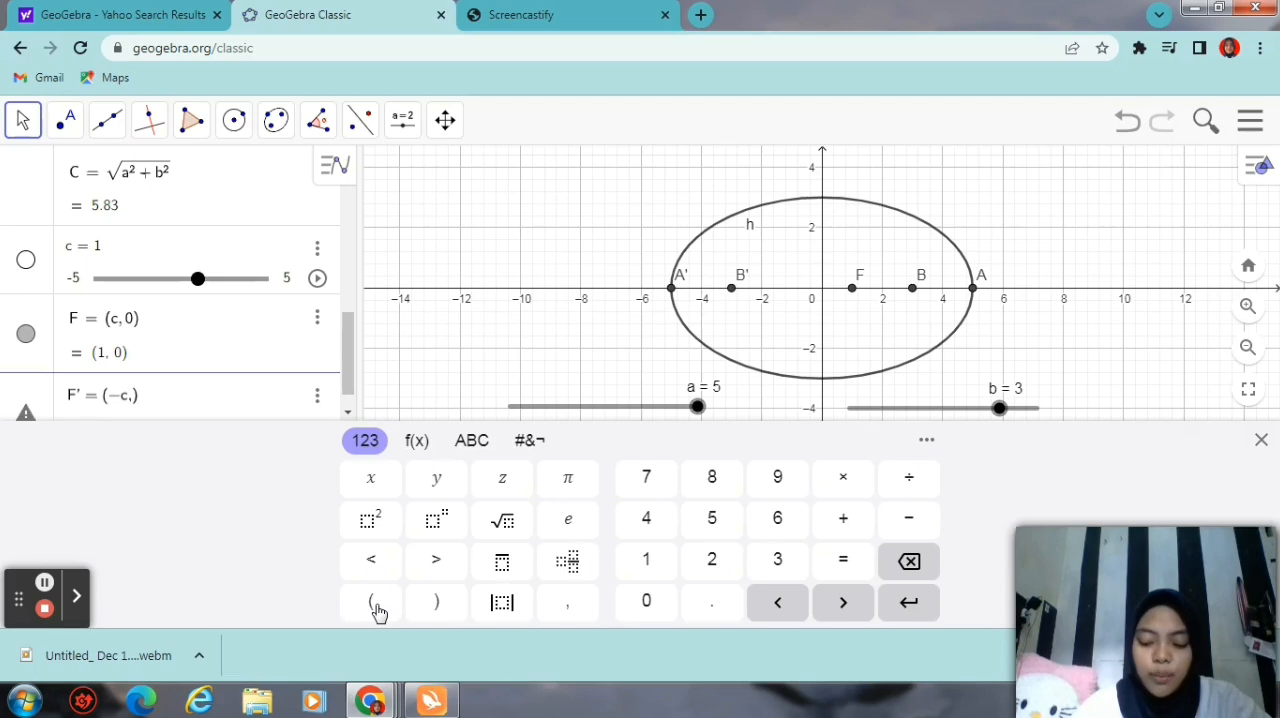
key(BackSpace)
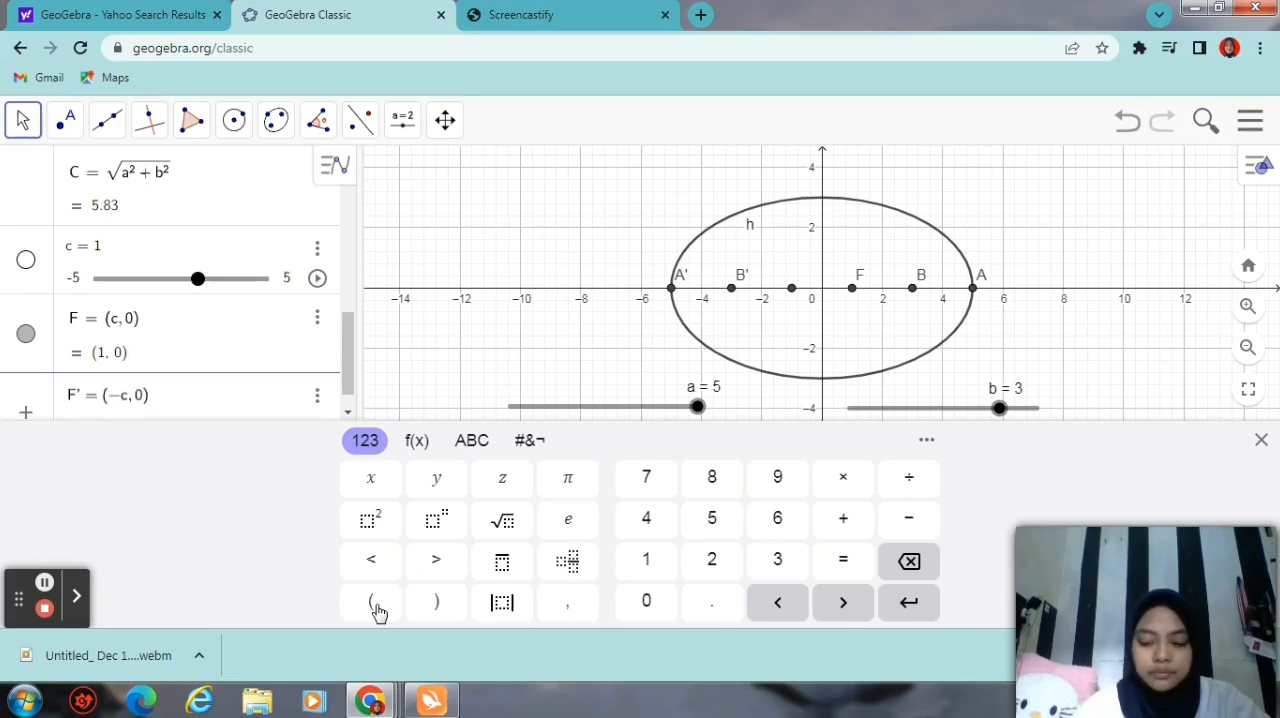
key(Return)
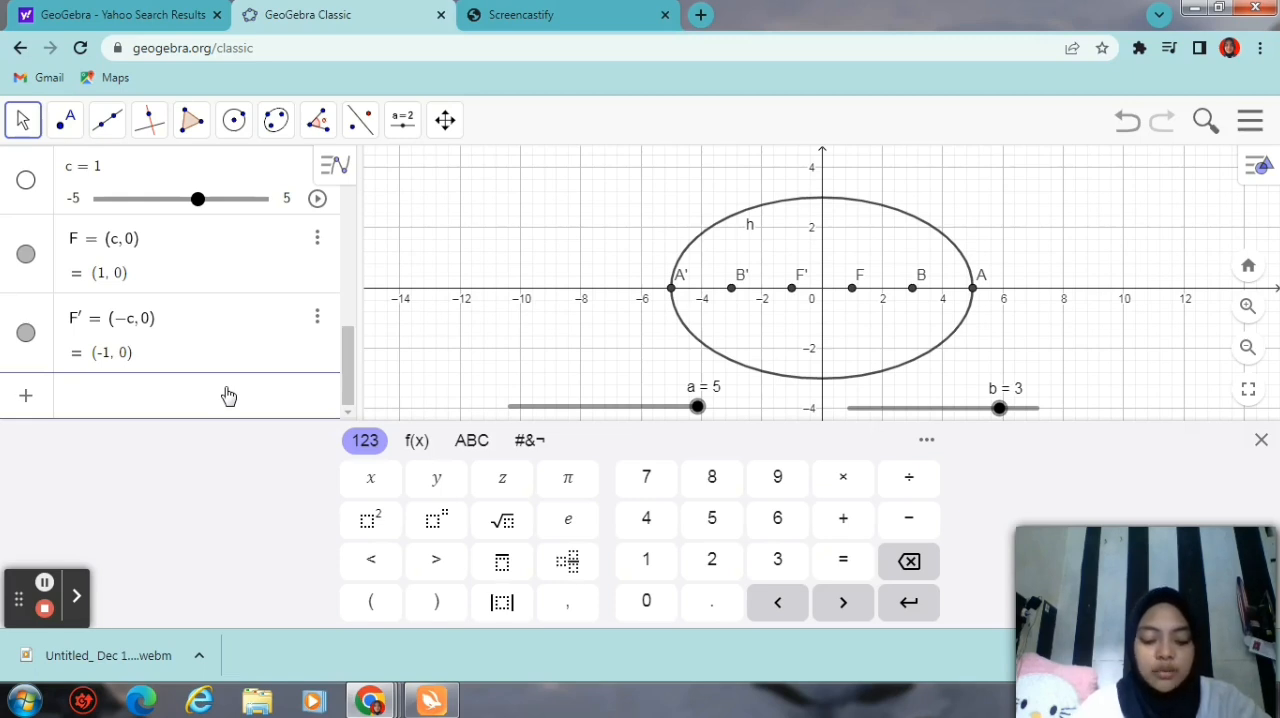
Step: Define the number X as a² divided by c in a new algebra entry
text(X = )
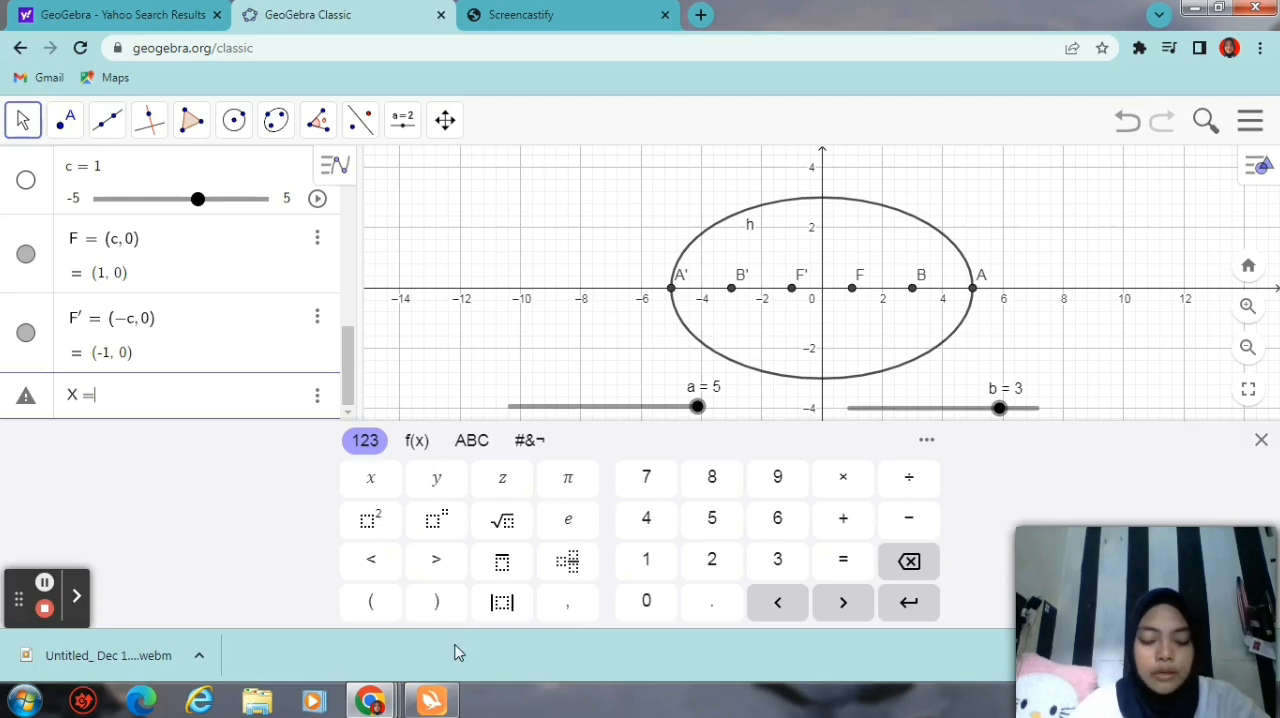
text(a)
click(370, 520)
text(/)
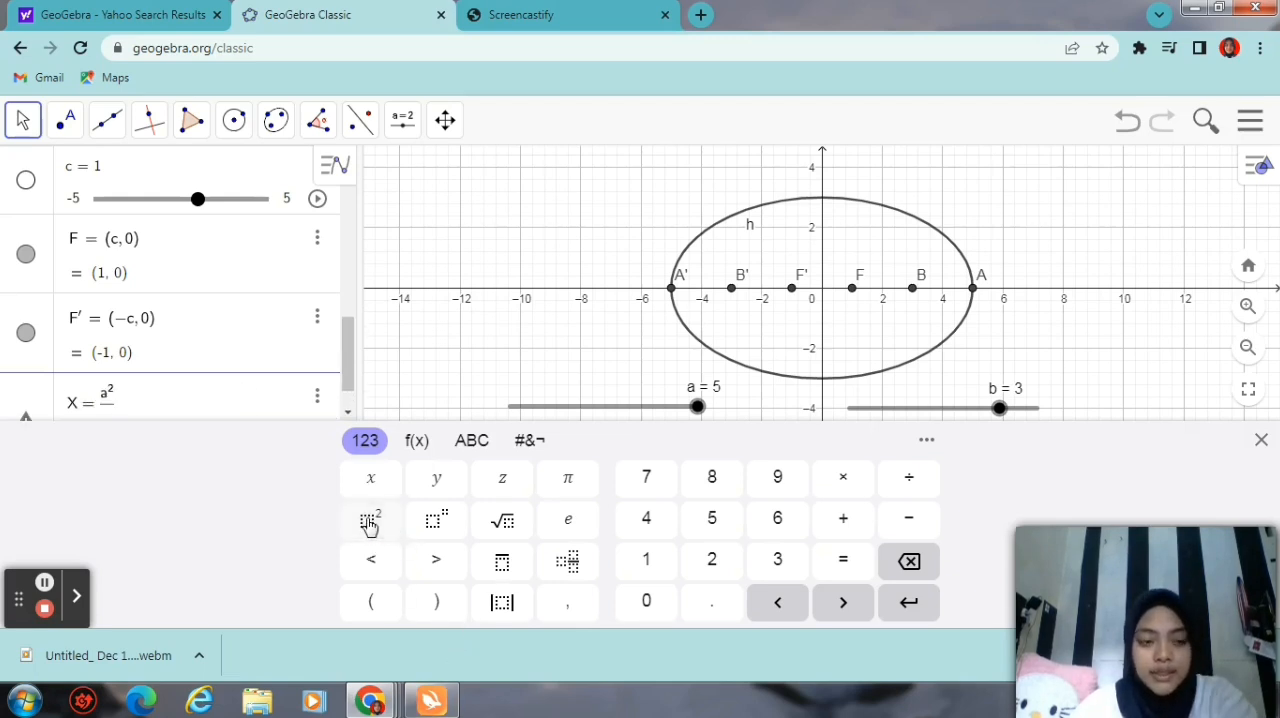
text(b)
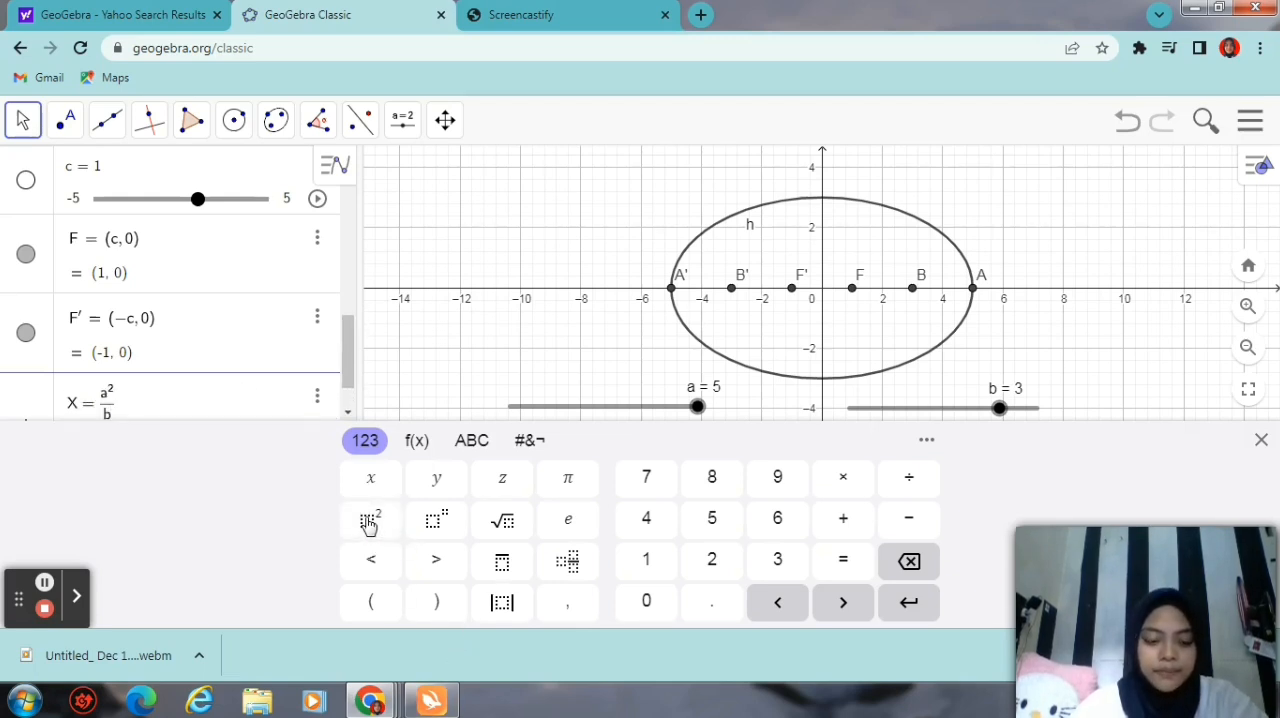
key(BackSpace)
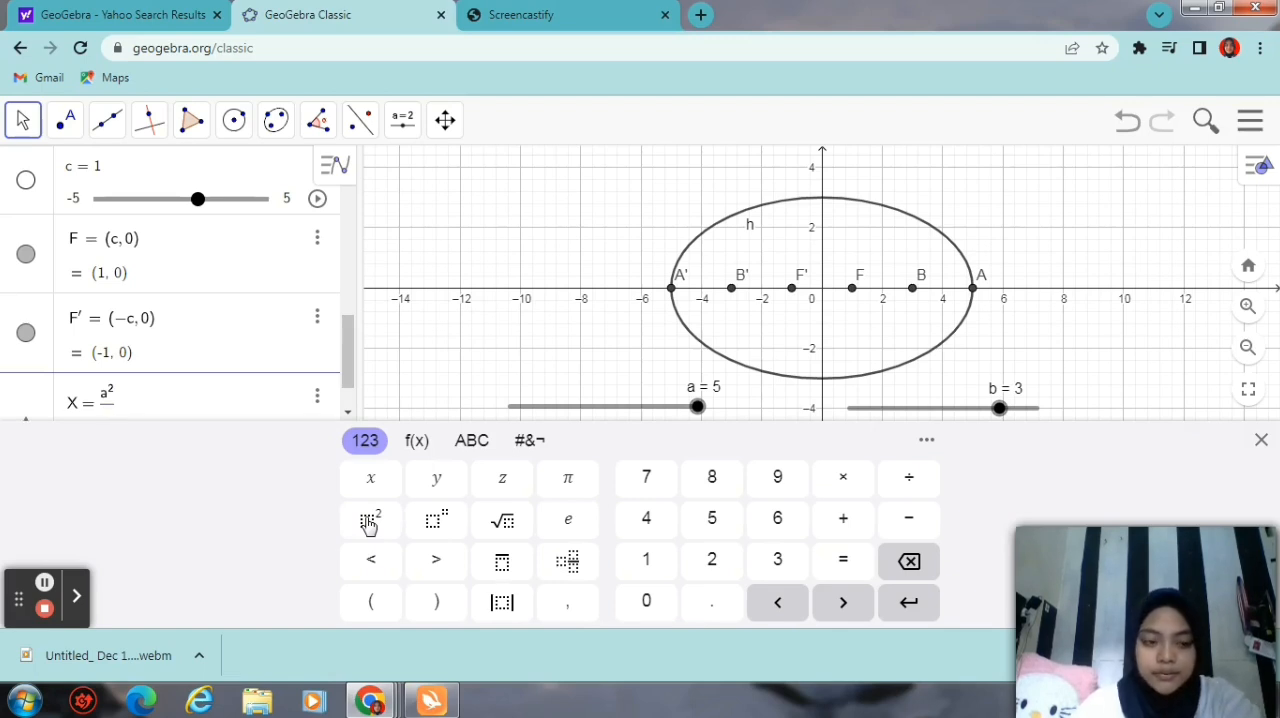
text(c)
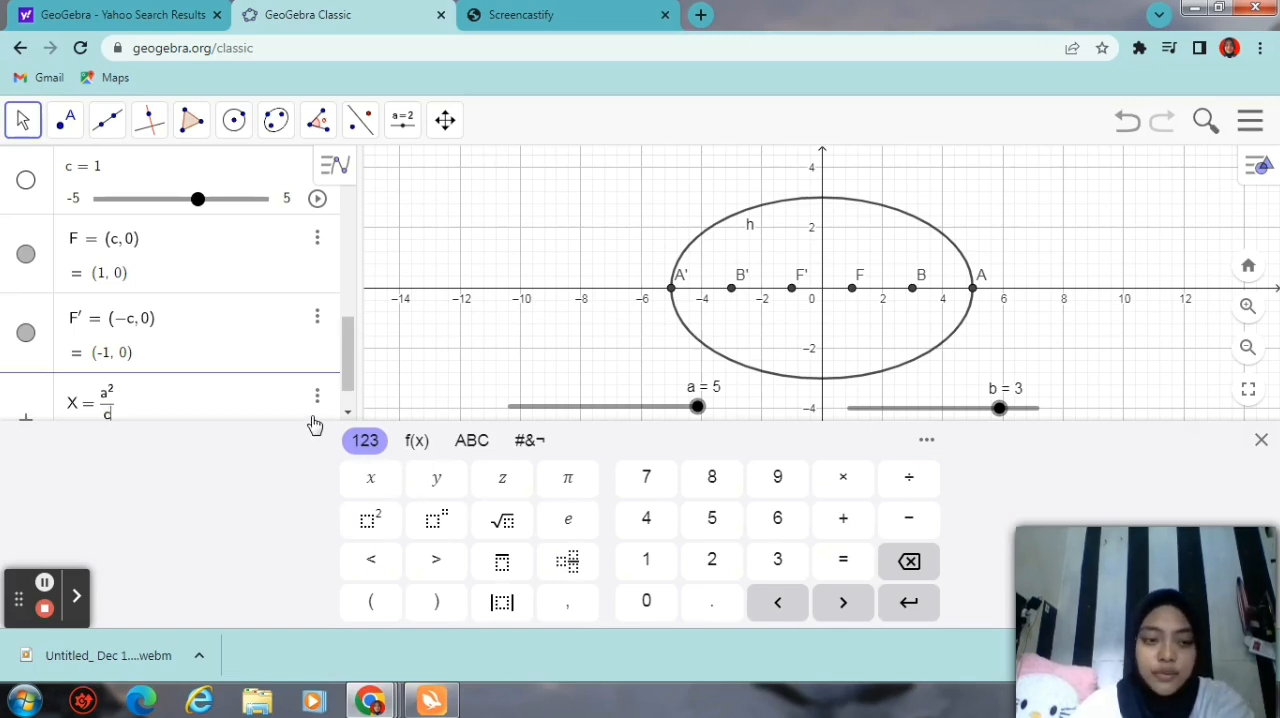
key(Return)
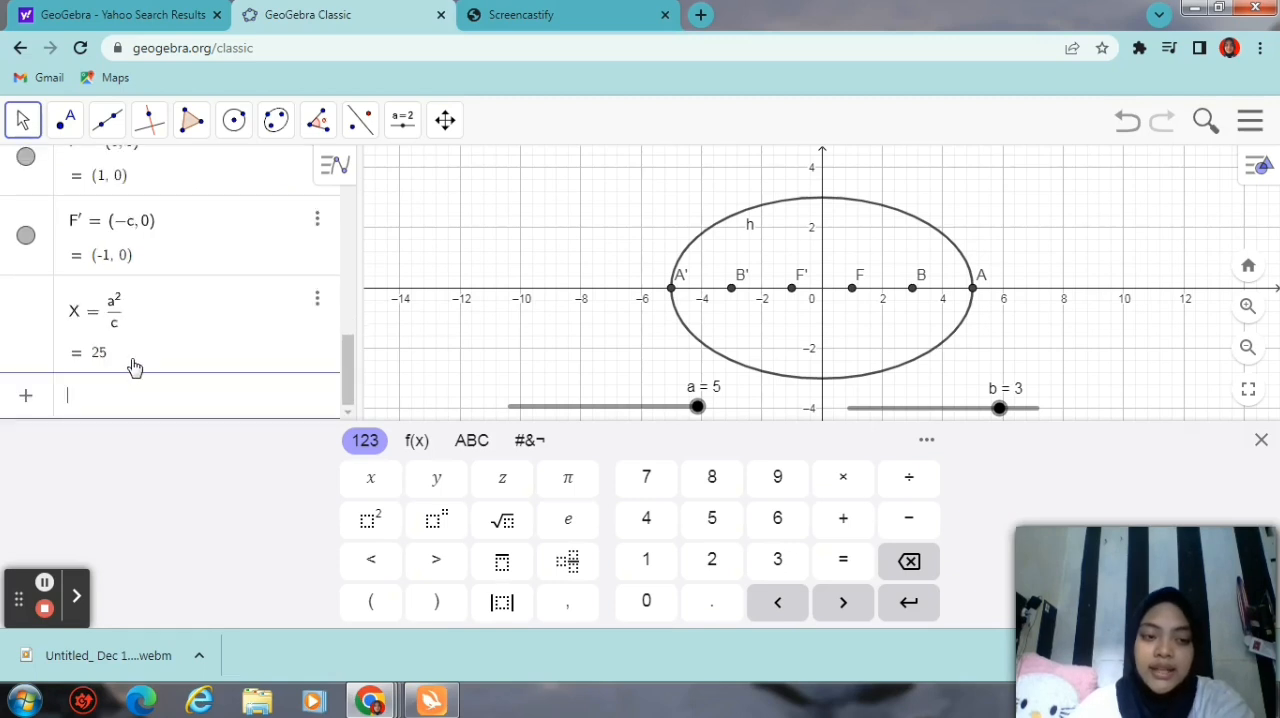
Step: Set slider a to 5 and dismiss the dialog for creating another slider
click(357, 409)
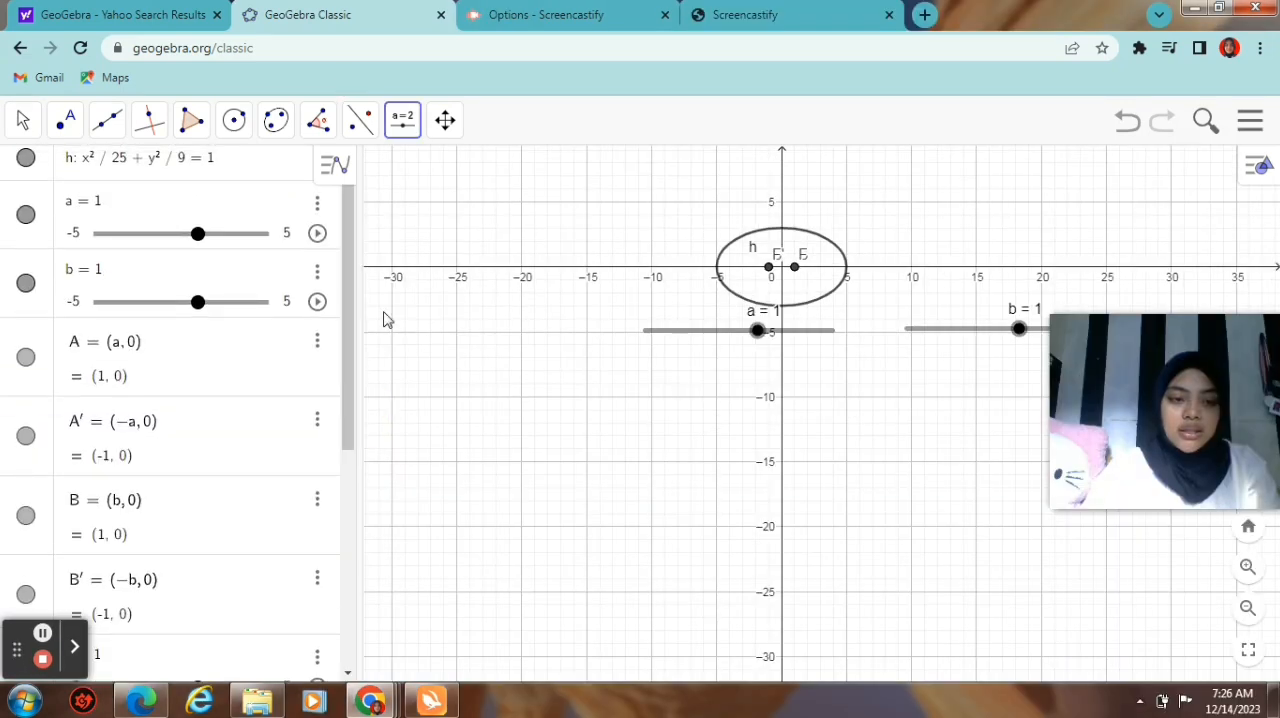
click(353, 313)
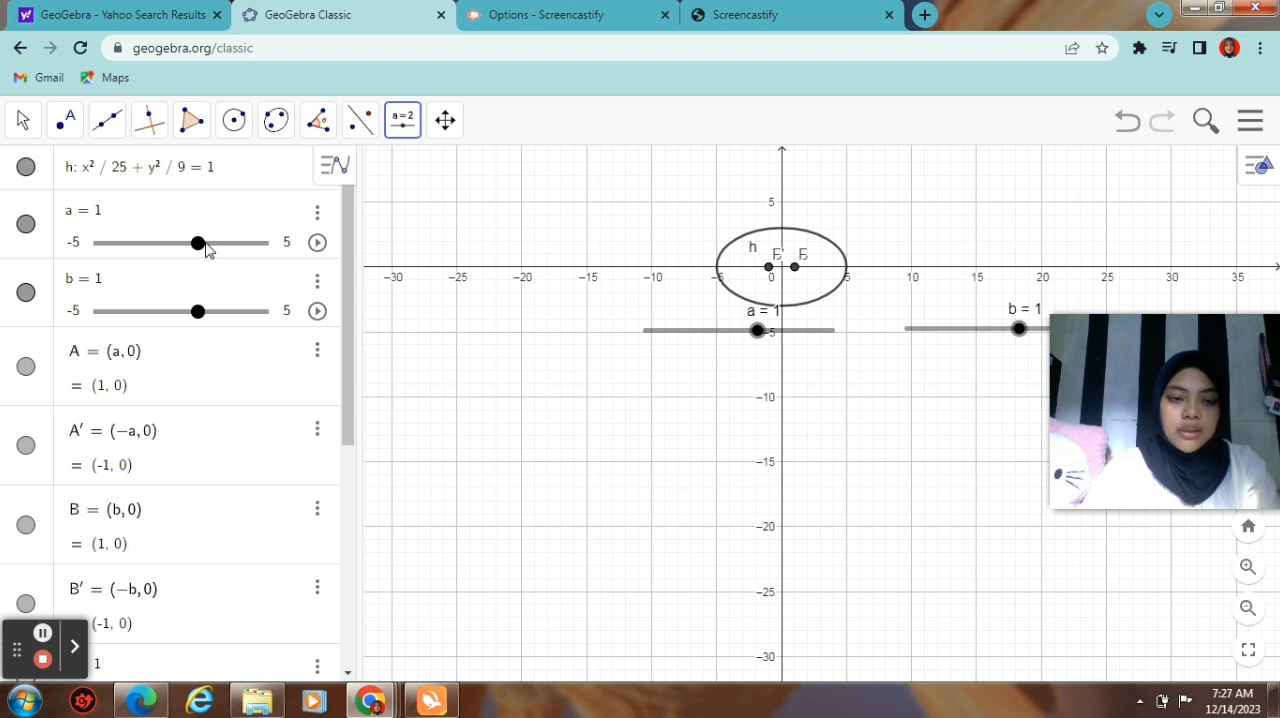
drag(200, 250, 268, 258)
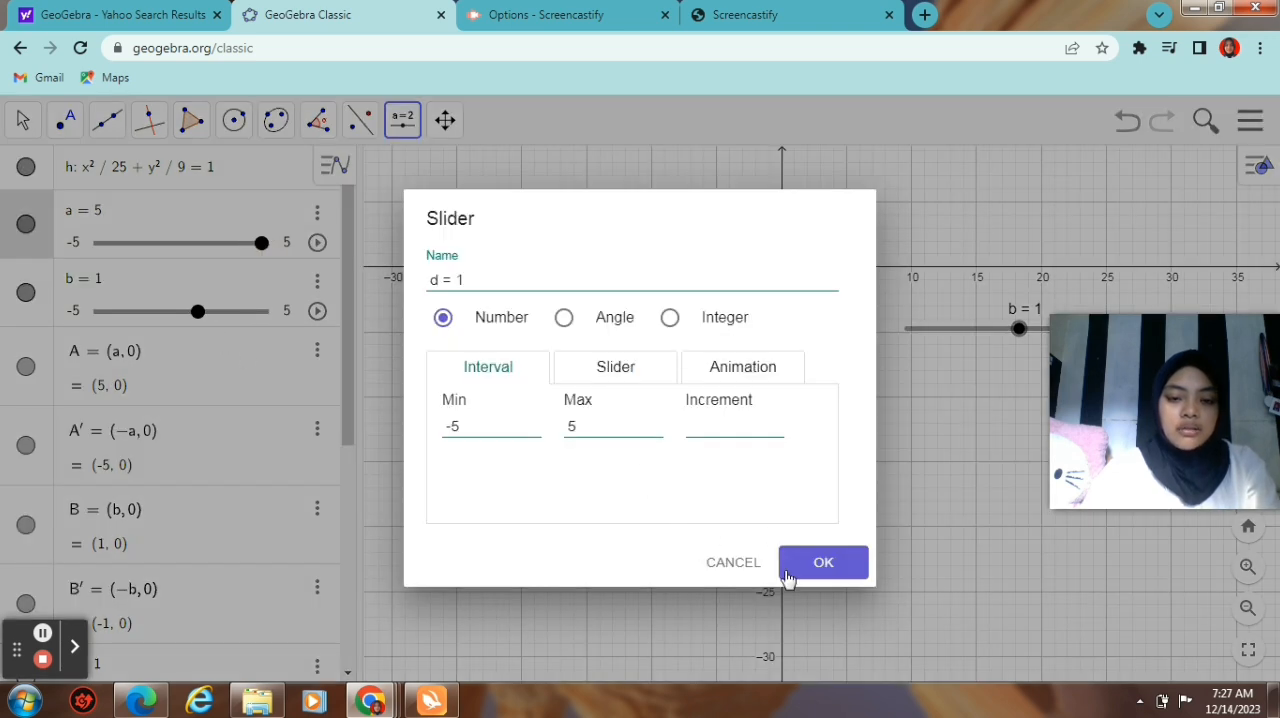
click(735, 562)
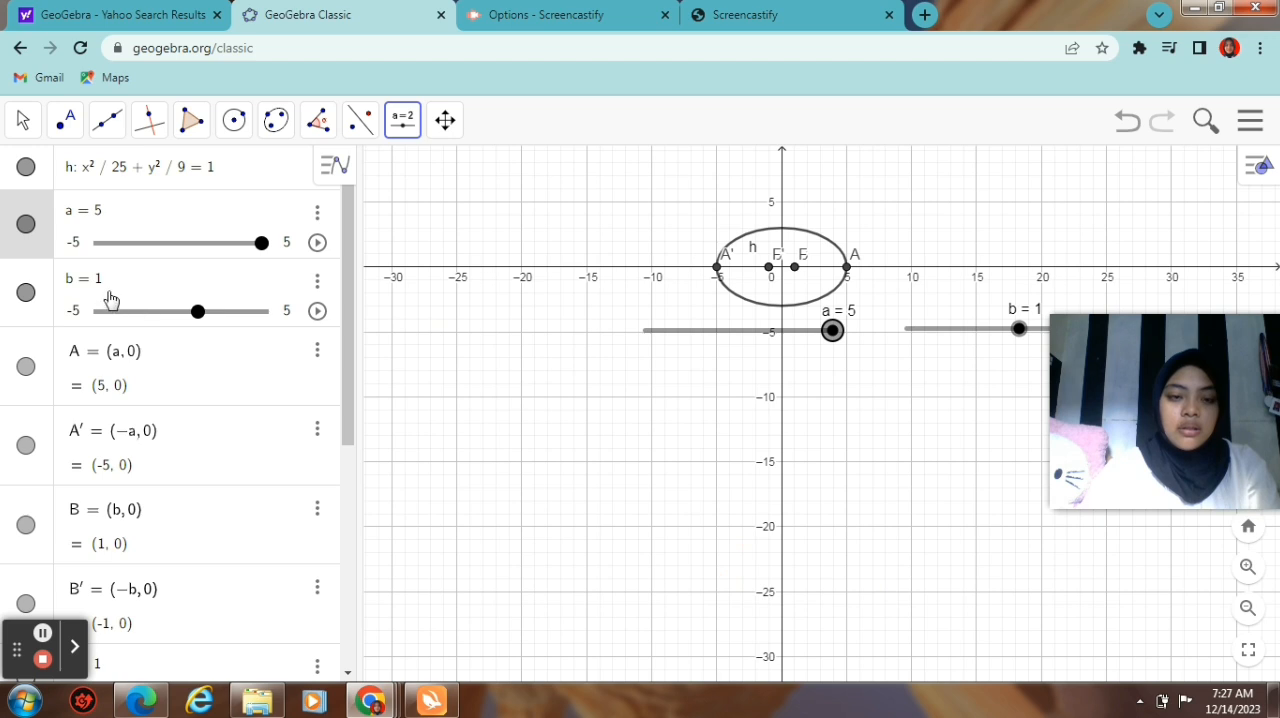
Step: Set slider b to 3 and dismiss the new-slider dialog
click(197, 313)
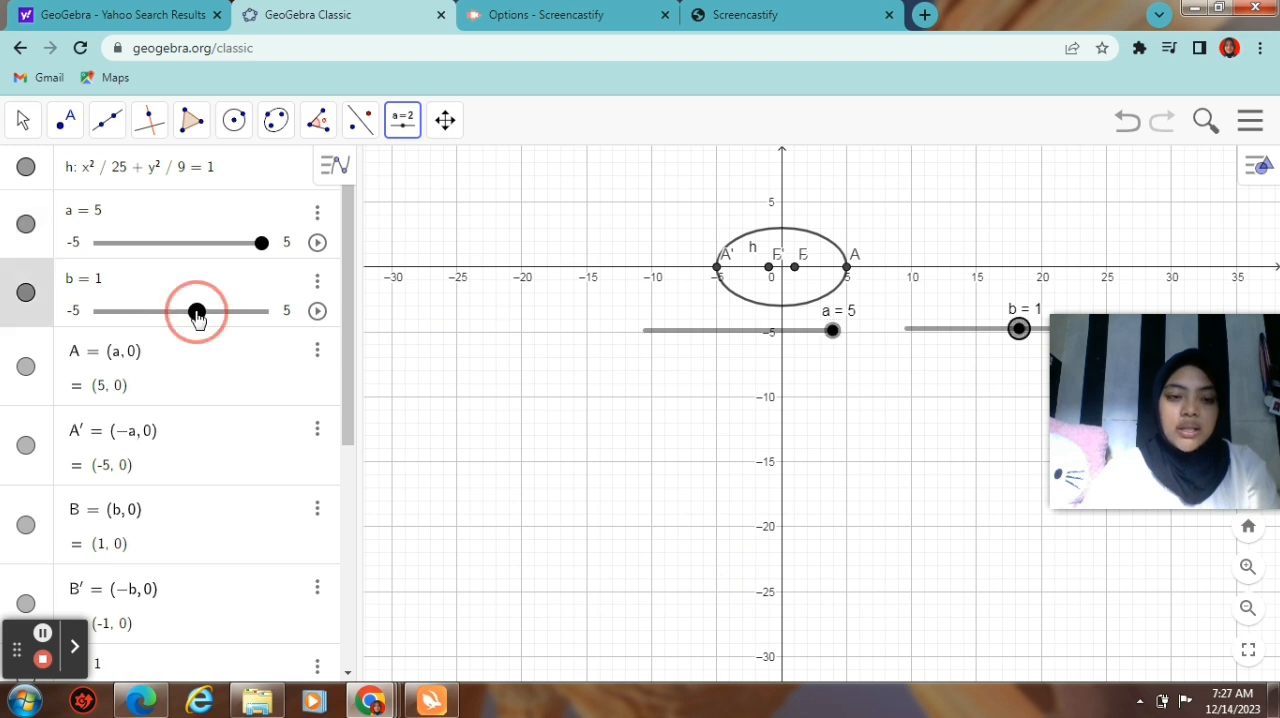
drag(197, 315, 229, 330)
click(640, 410)
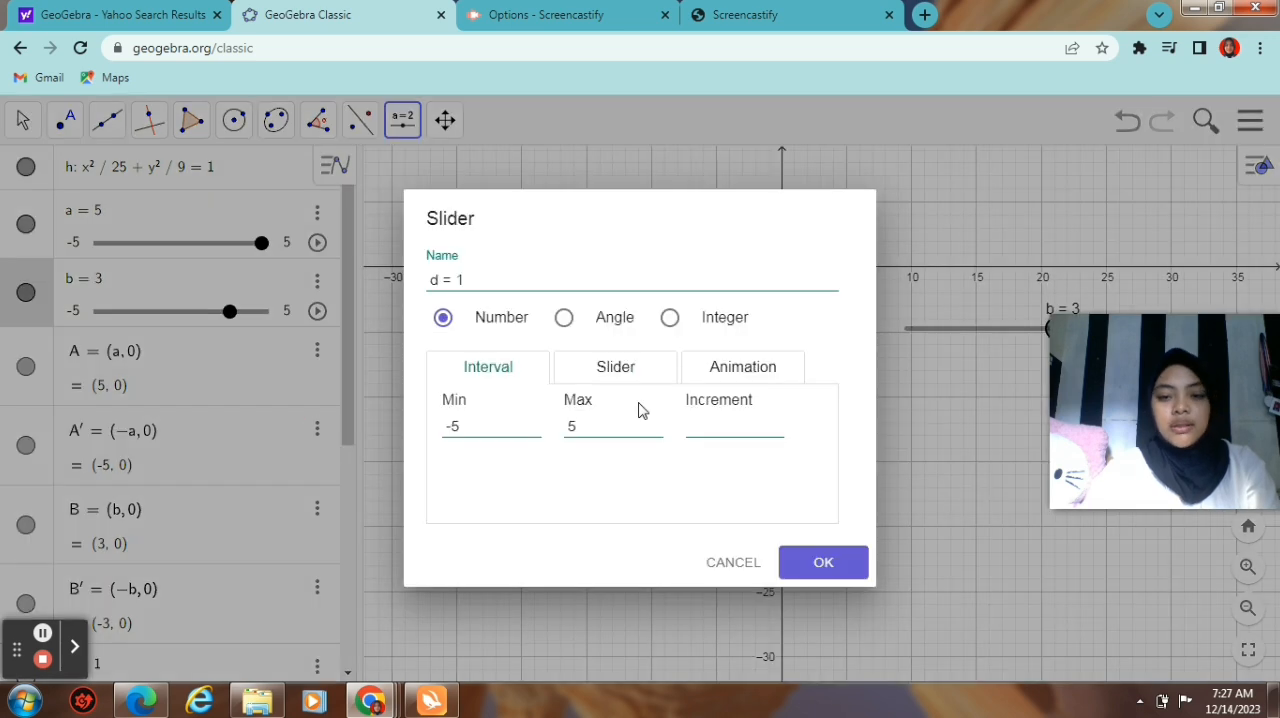
click(733, 563)
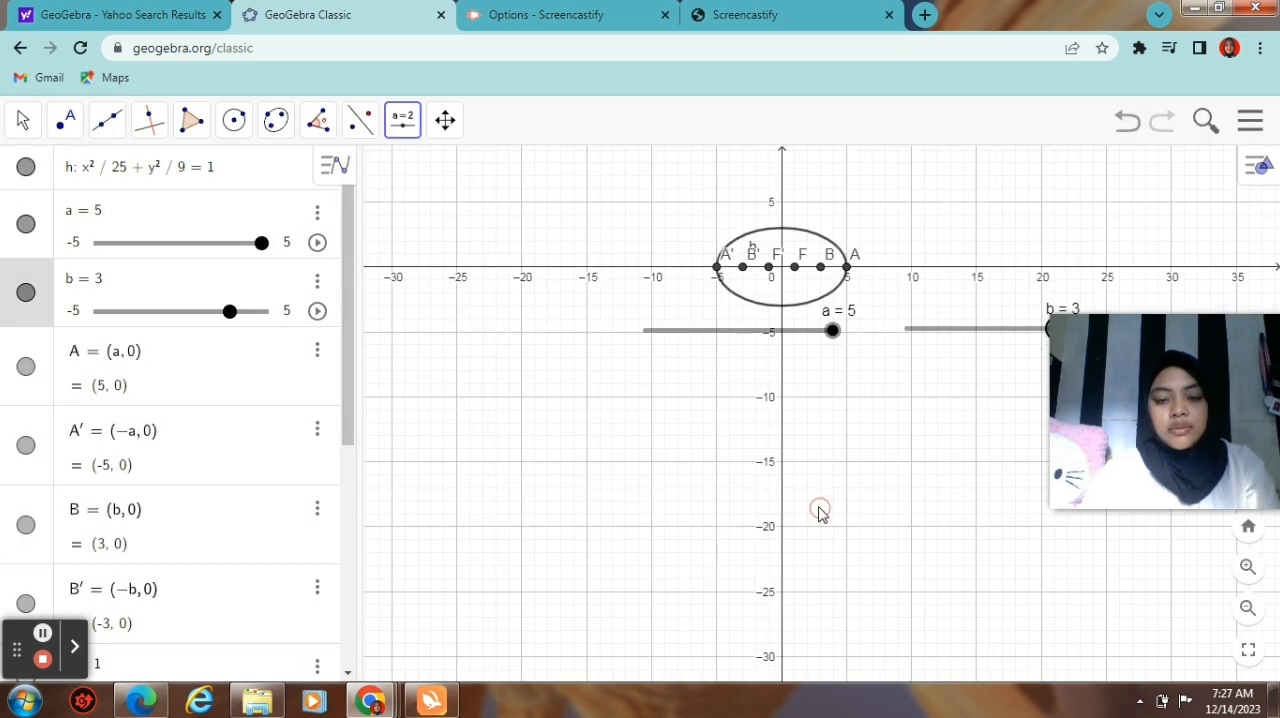
Step: Examine the ellipse up close with the Move tool, checking points A, A', B, B', F and F' along the x-axis
click(18, 117)
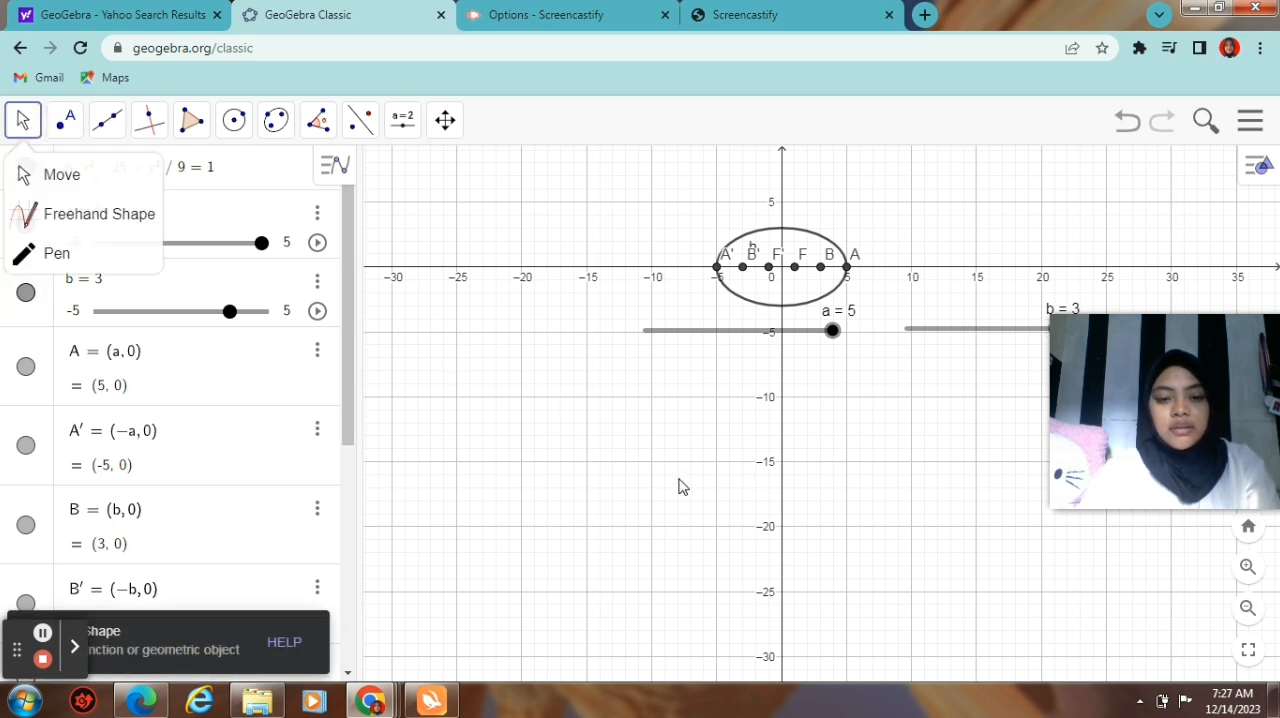
scroll(680, 475, up, 8)
click(787, 565)
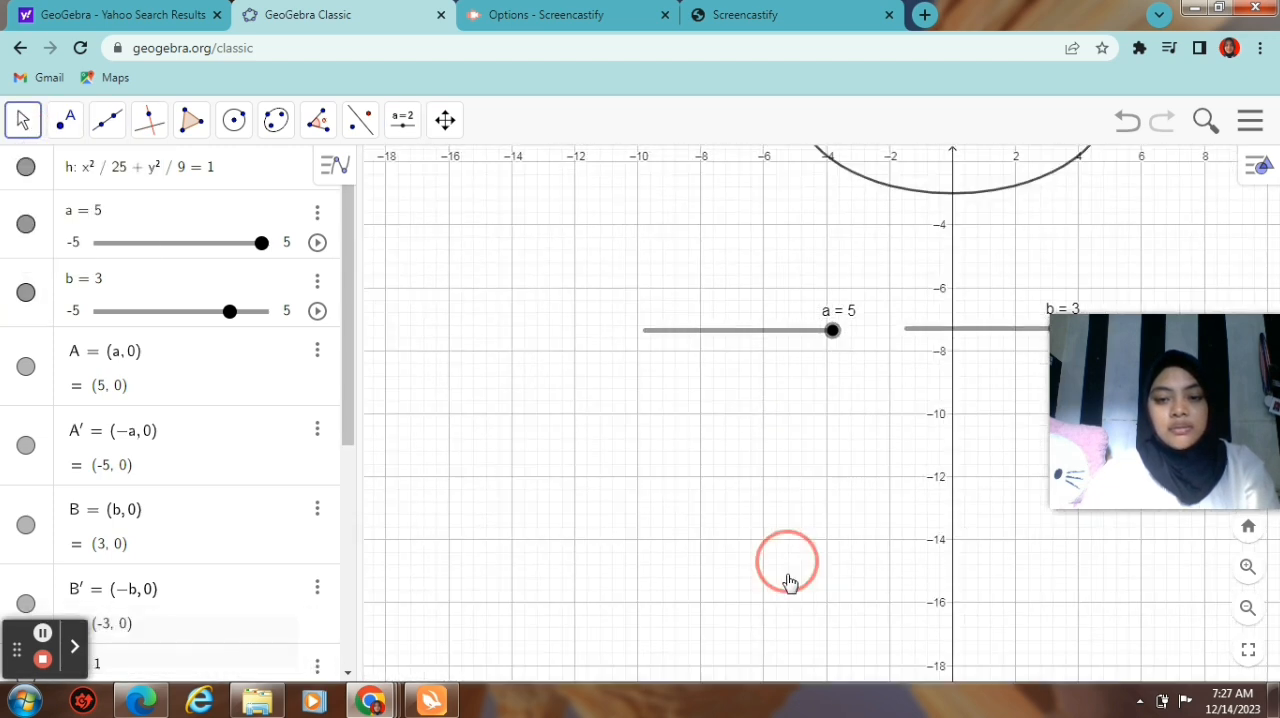
drag(790, 582, 800, 675)
drag(857, 435, 732, 606)
drag(703, 477, 743, 563)
drag(677, 400, 513, 291)
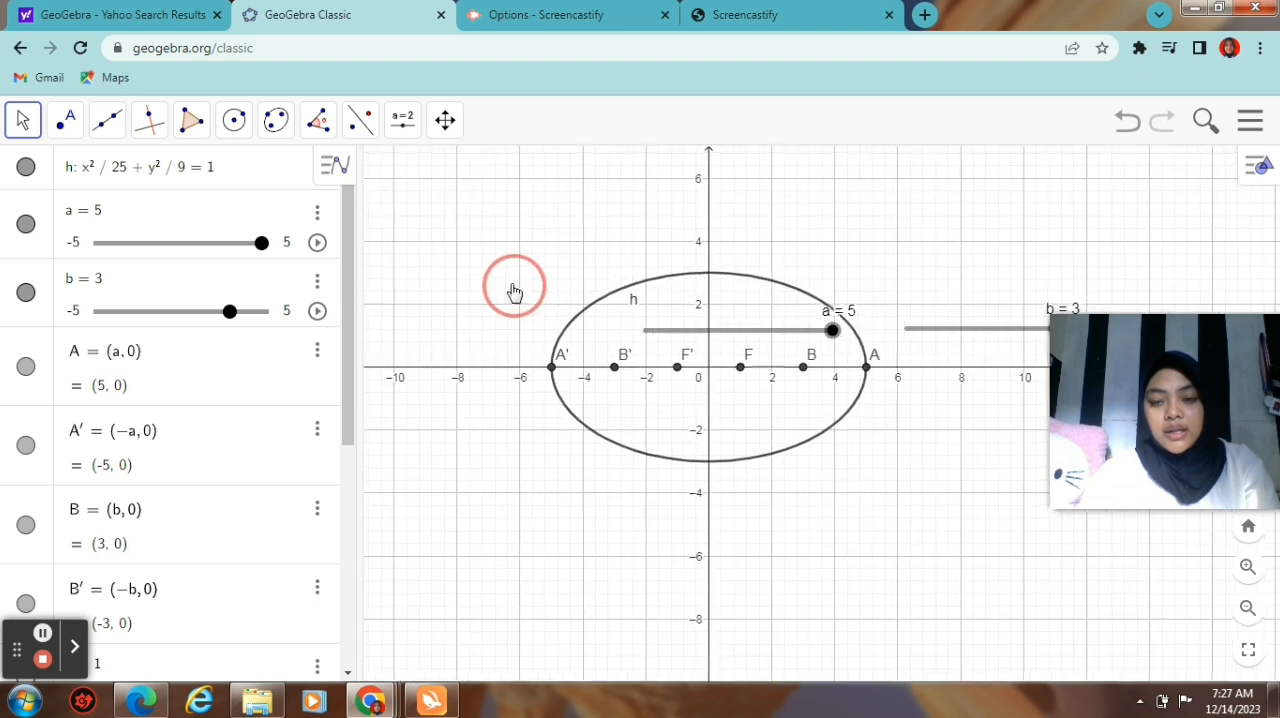
drag(1180, 430, 1227, 164)
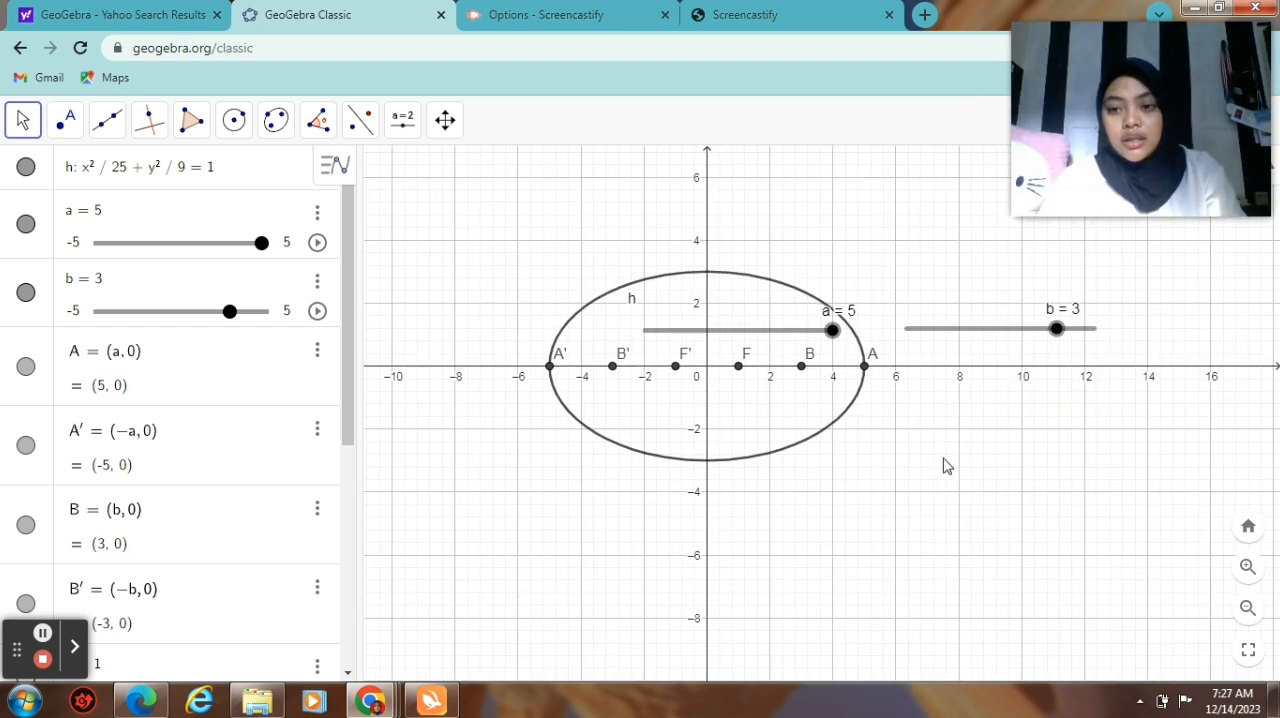
drag(946, 465, 1076, 554)
scroll(985, 405, up, 3)
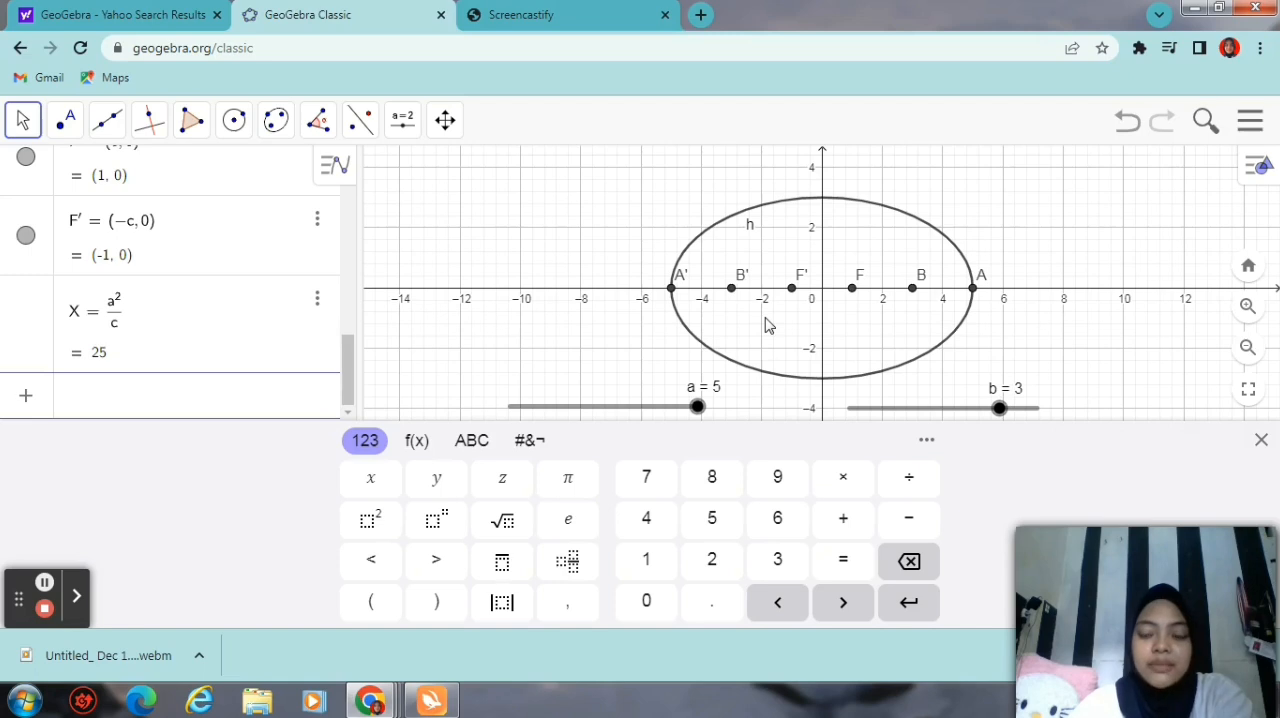
Step: Review the algebra entries from the ellipse equation and sliders through to the definition of X
scroll(766, 325, down, 1)
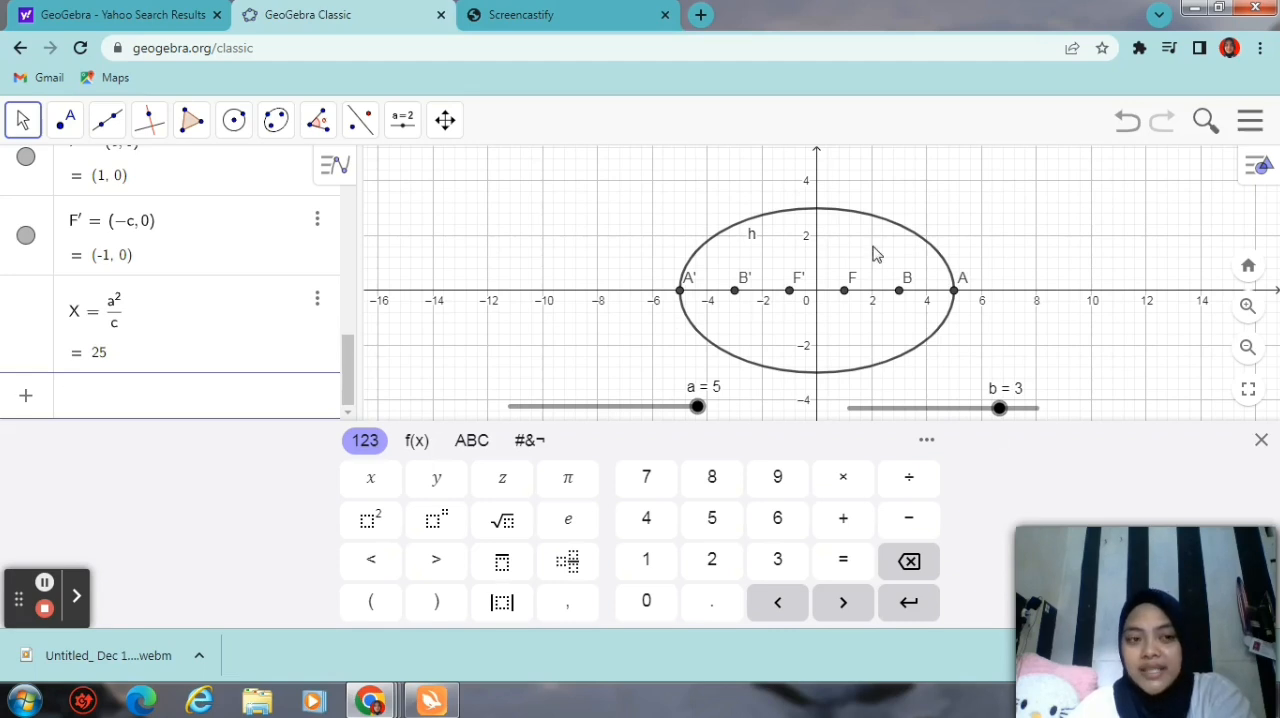
drag(348, 367, 329, 98)
drag(346, 243, 350, 185)
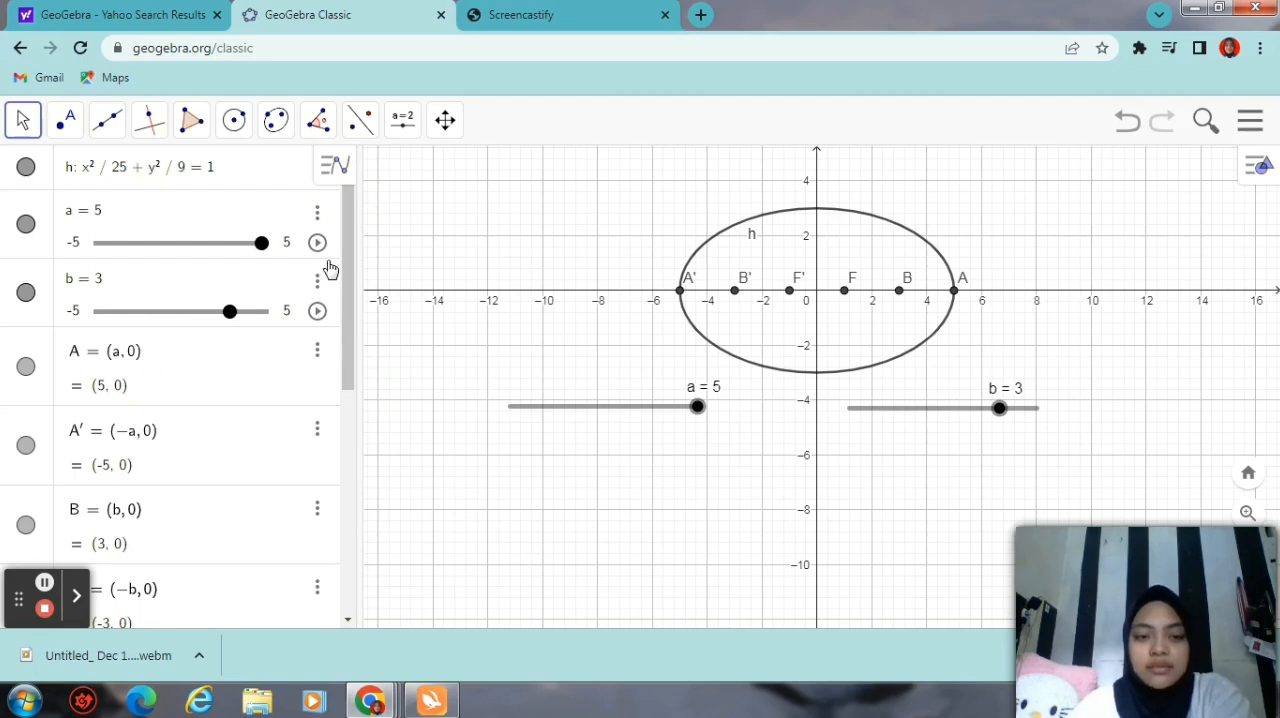
drag(351, 257, 743, 405)
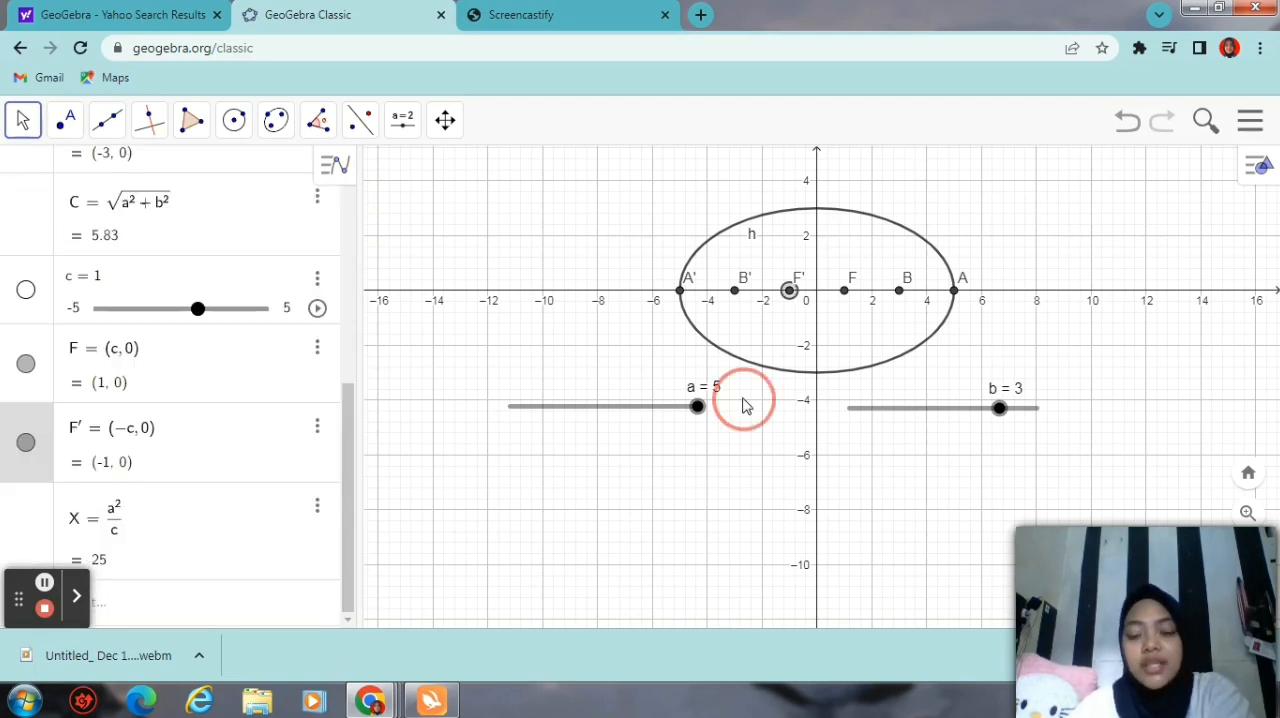